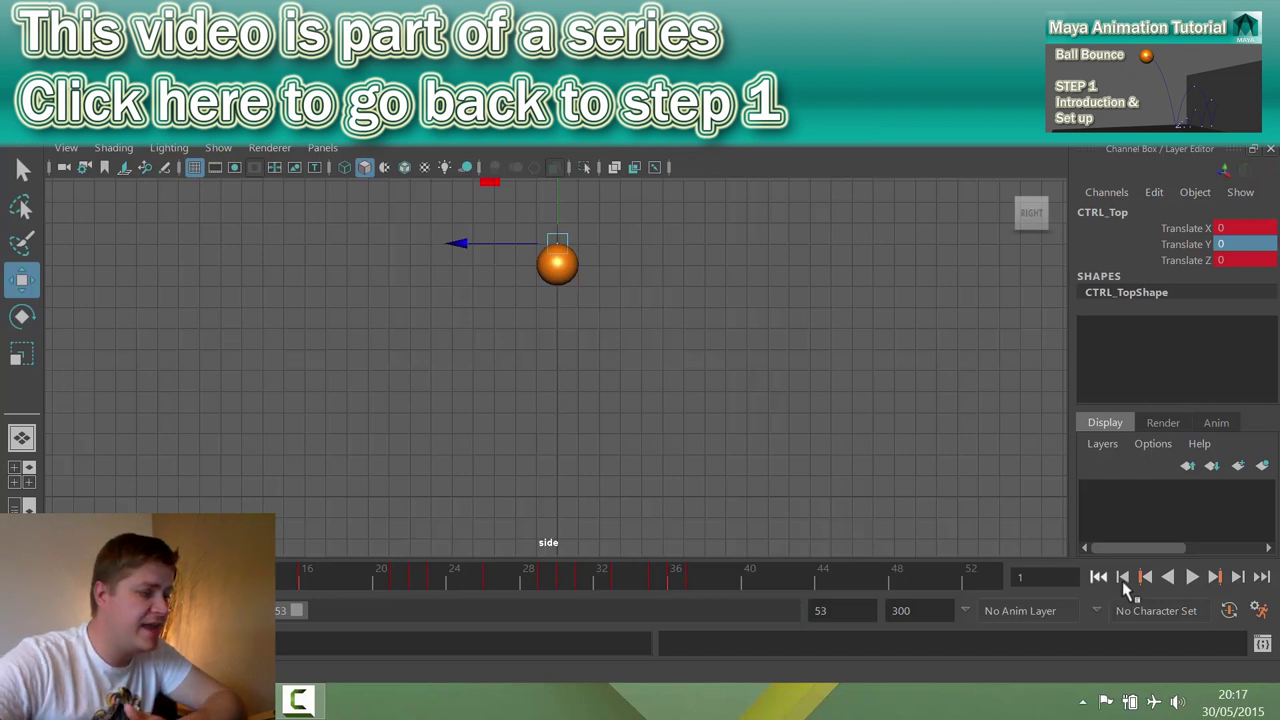
Play the bounce animation, stop it, and return to the first frame.
left_click(1190, 578)
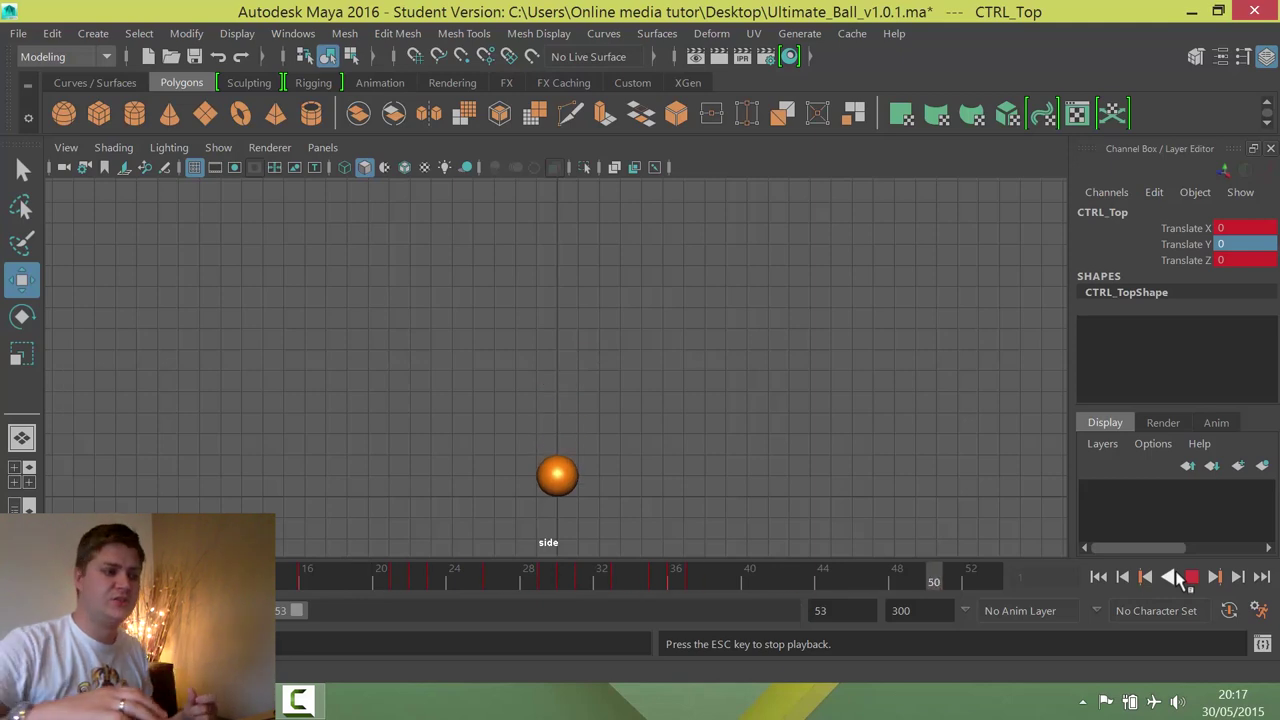
left_click(1191, 578)
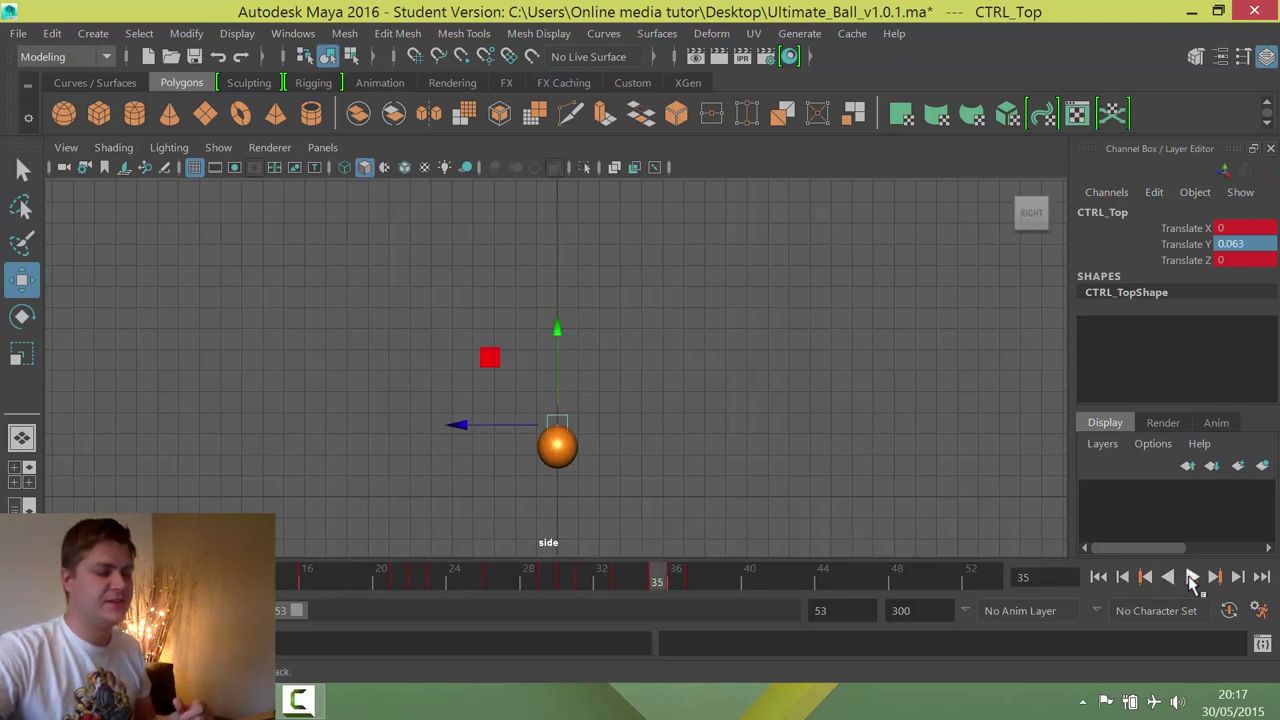
left_click(1098, 577)
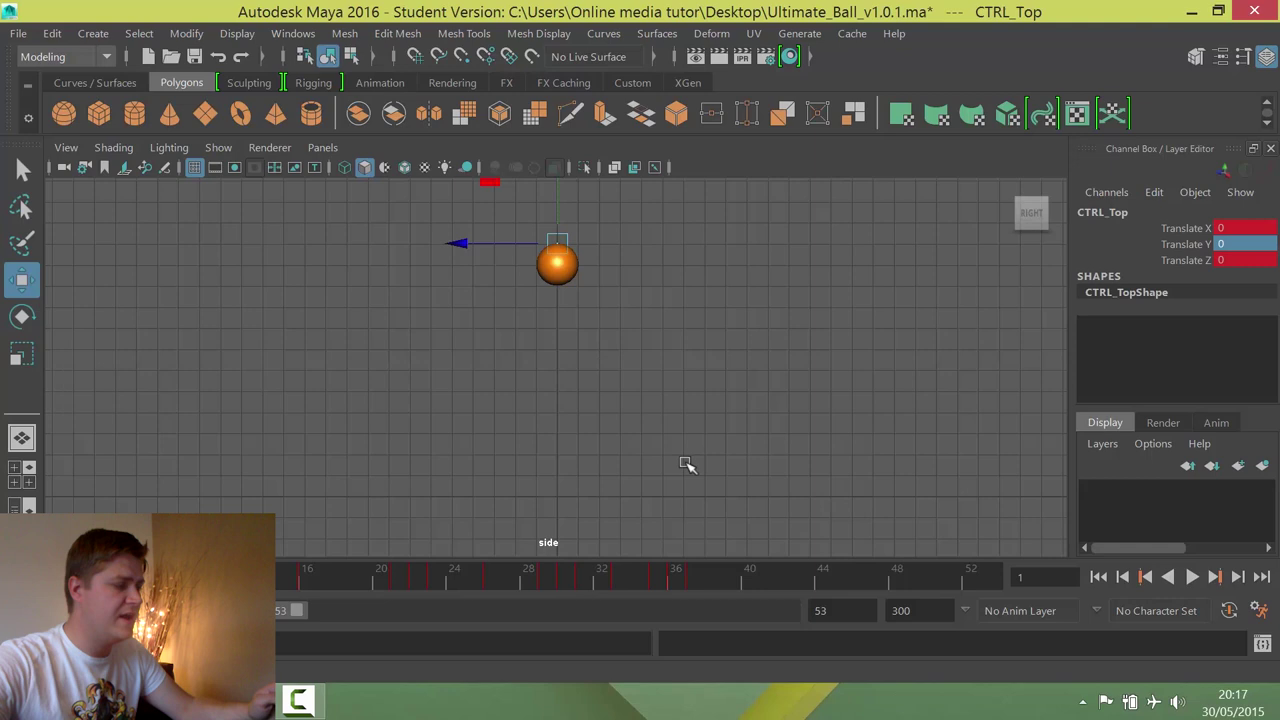
Switch to the four-view layout, stop playback at frame 10, and select the ball's CTRL_Main.
key("space")
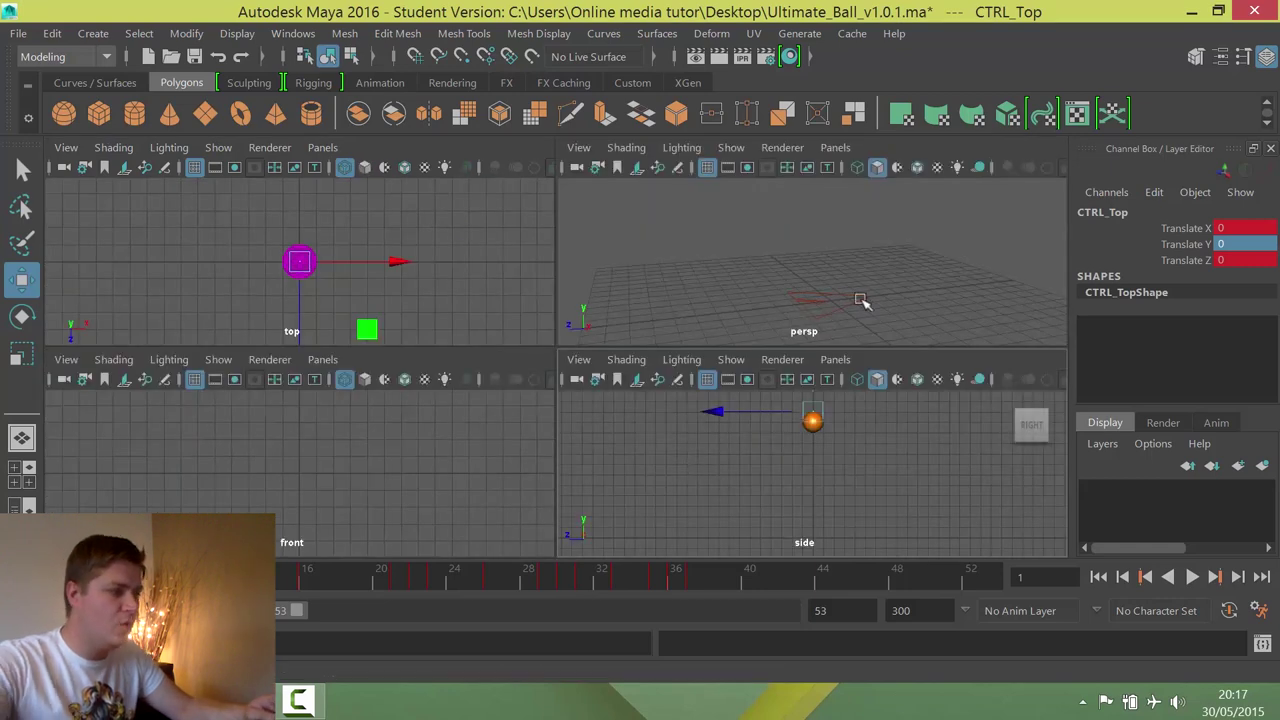
left_click(443, 529)
key("alt+v")
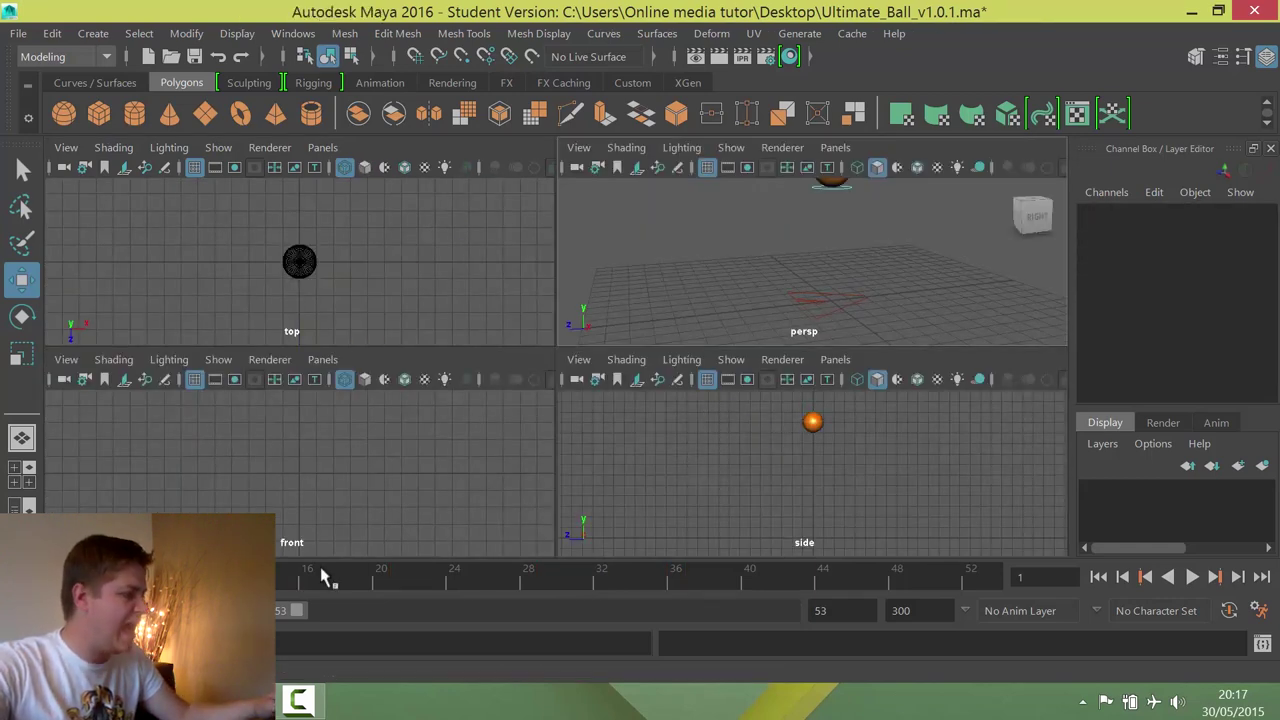
key("alt+v")
left_click(866, 288)
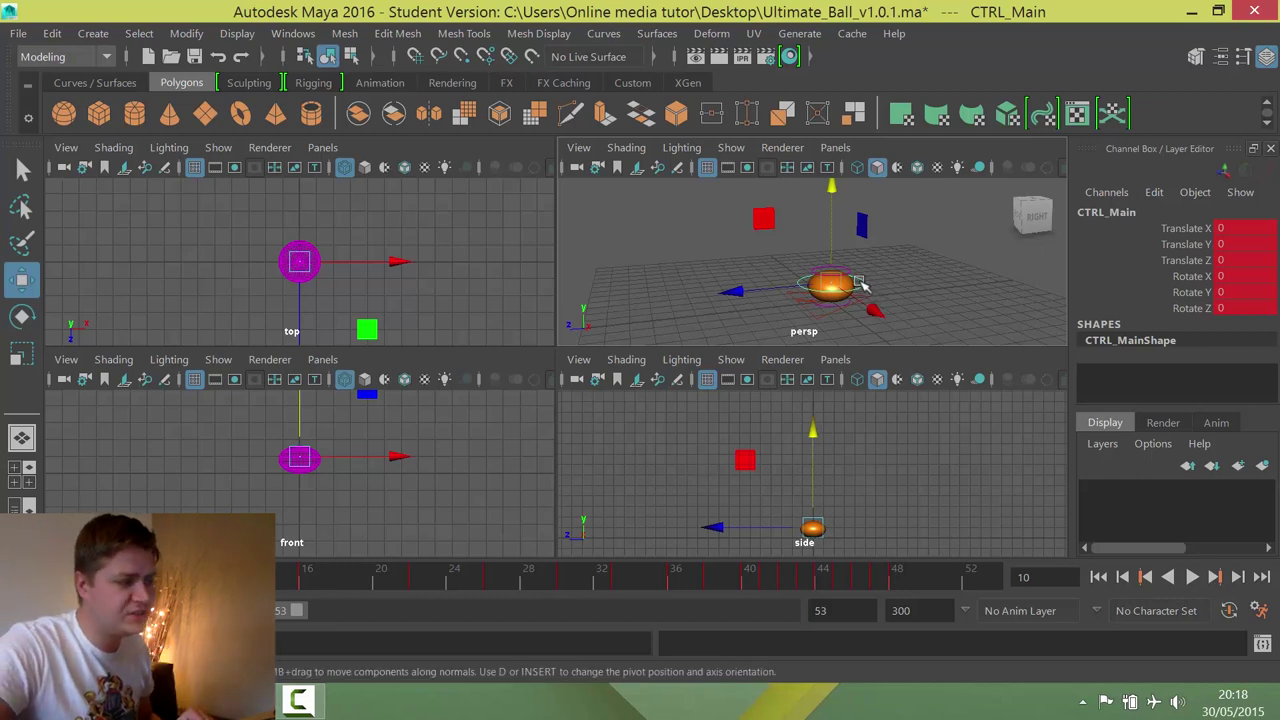
Group CTRL_Main with Ctrl+G and rename the new group movement_group.
key("ctrl+g")
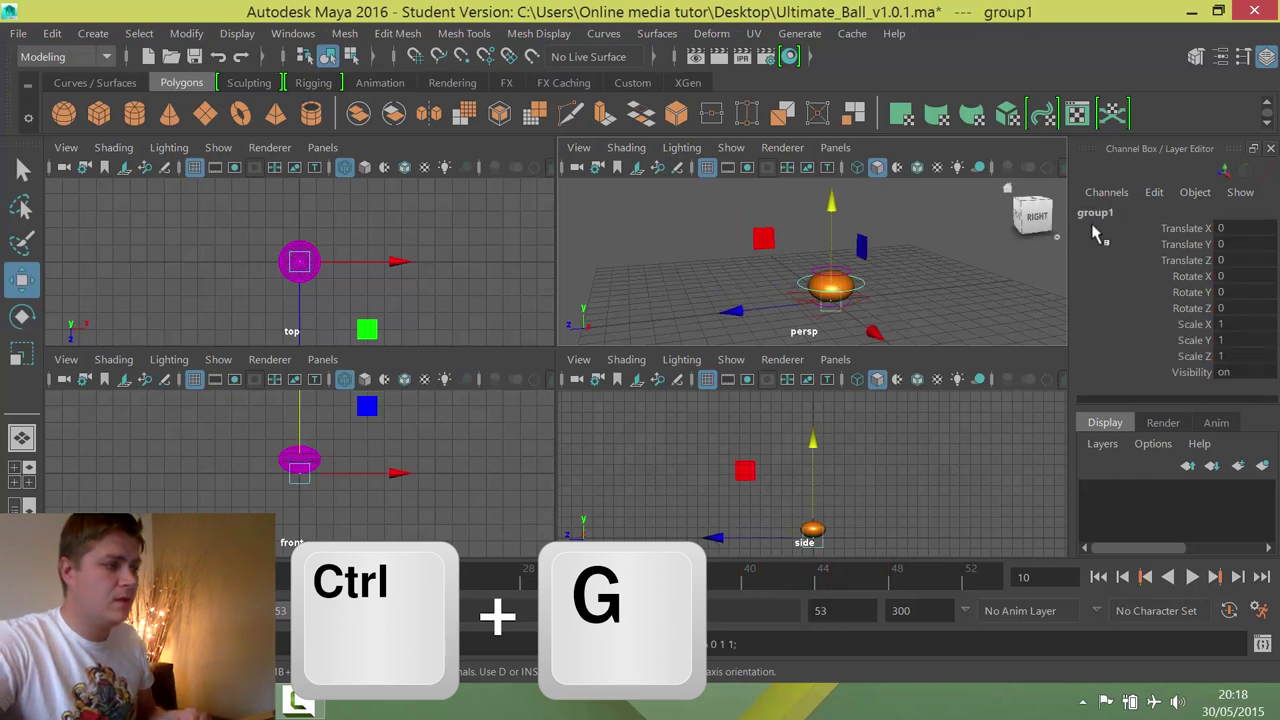
double_click(1097, 213)
type("mo")
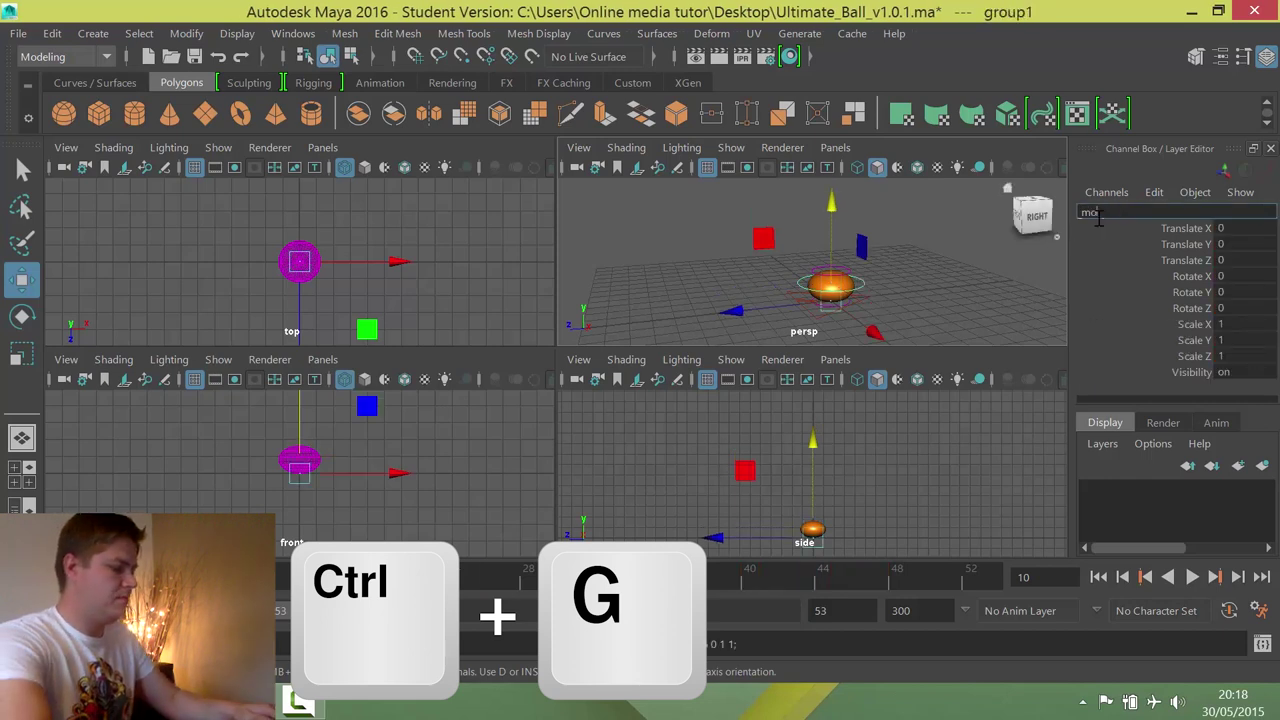
type("vement o")
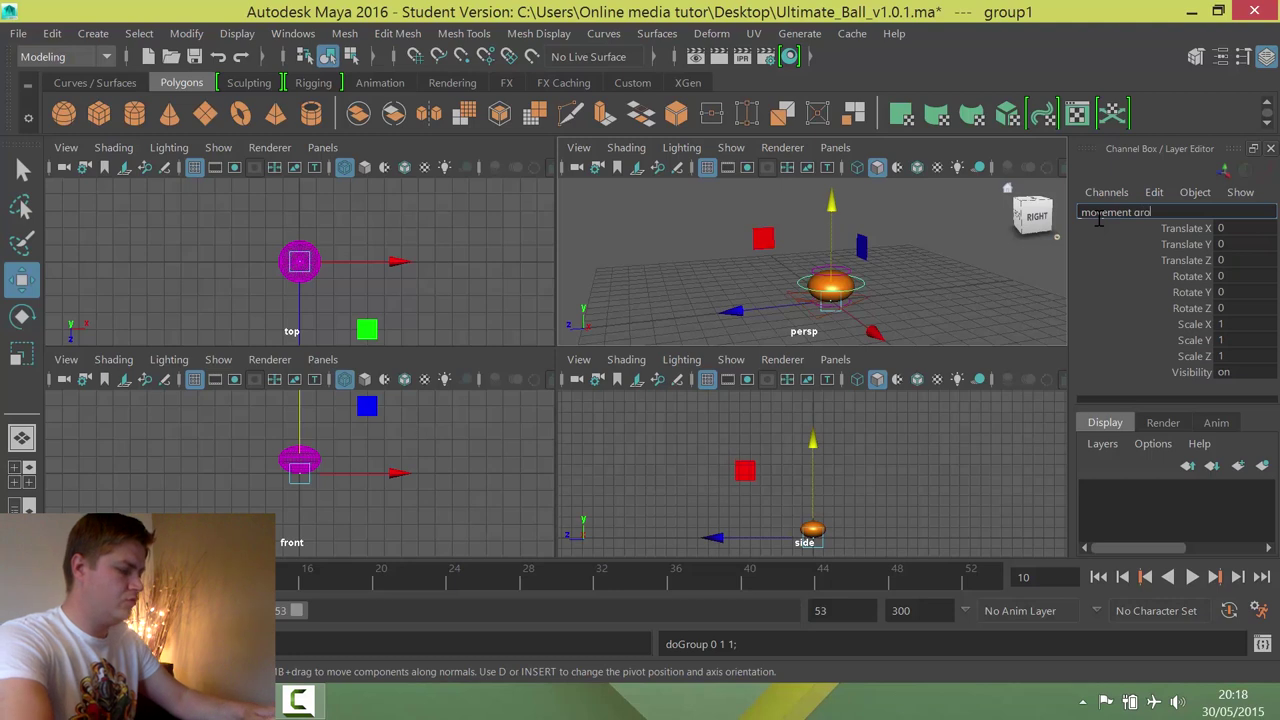
type("roup")
key("Return")
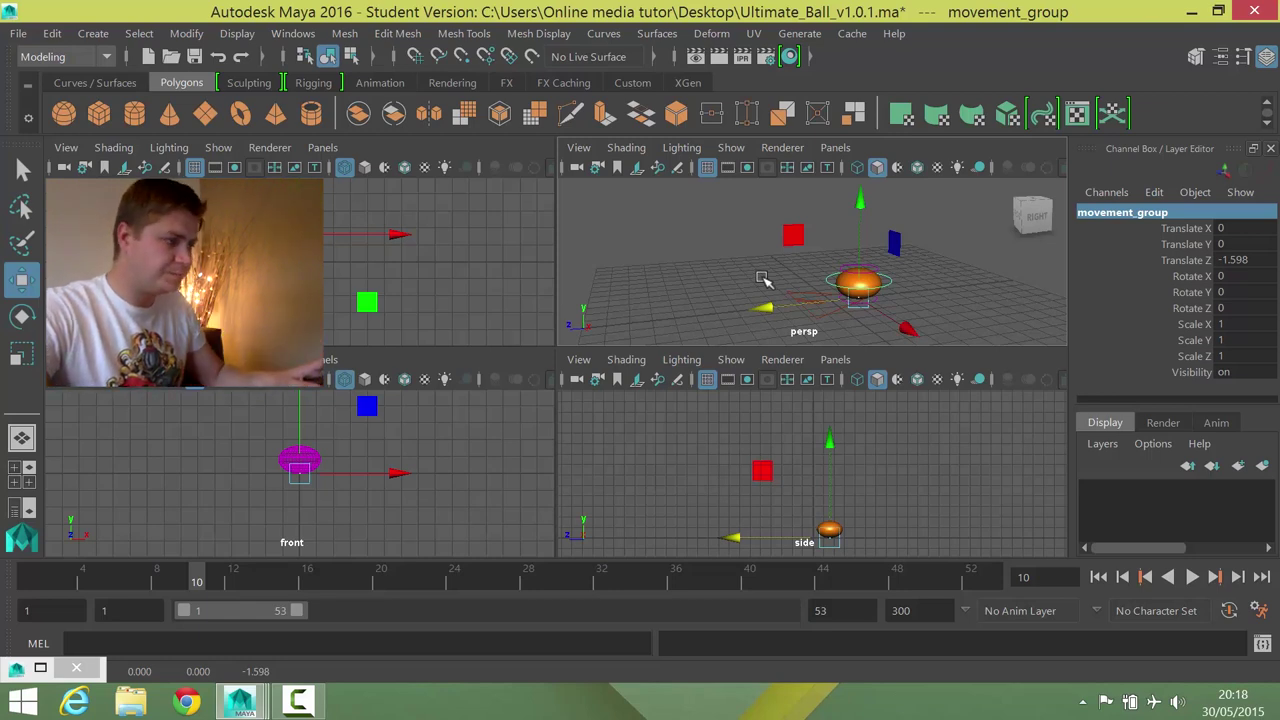
Undo the accidental move, key movement_group at frame 1, and extend the playback range to 107 frames.
key("ctrl+z")
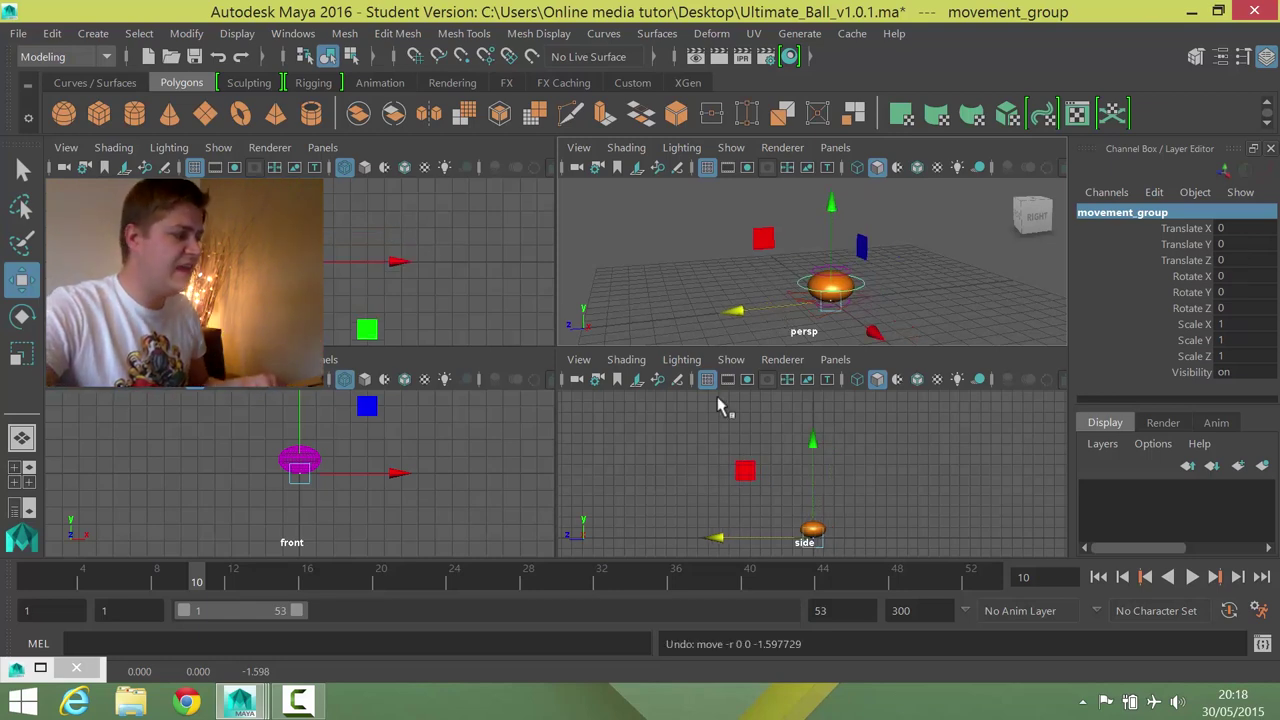
key("alt+shift+v")
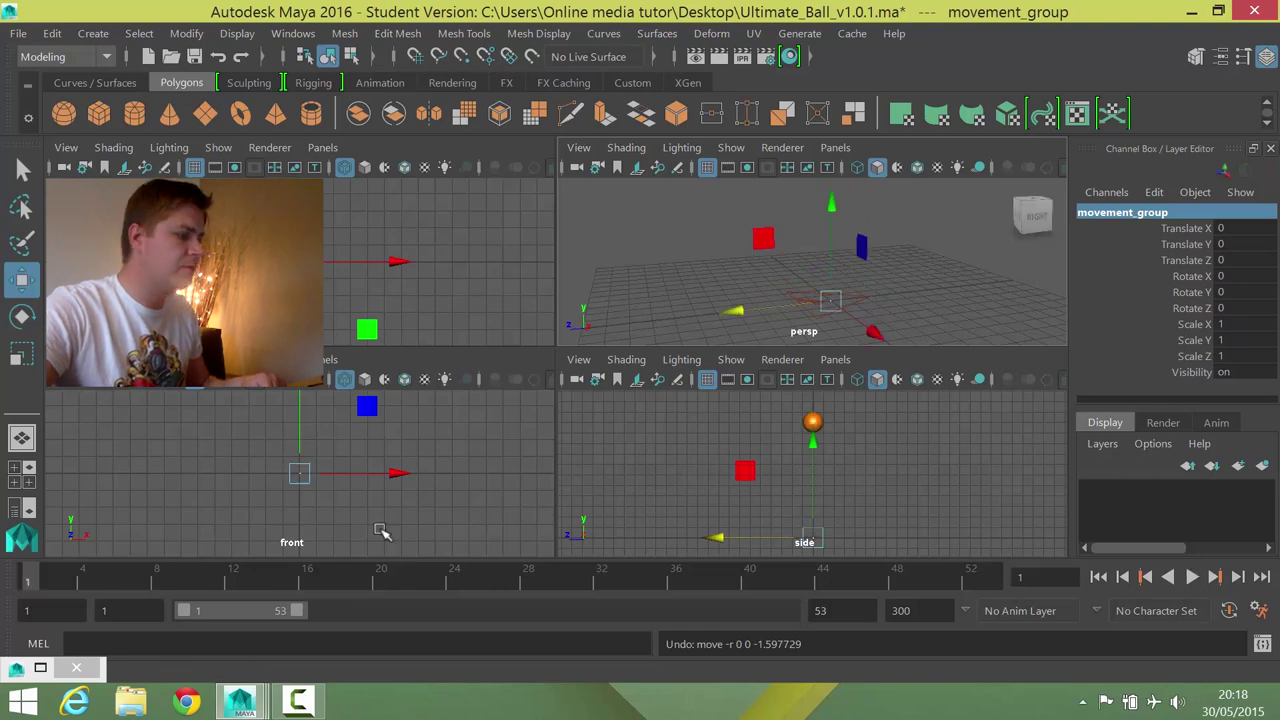
key("space")
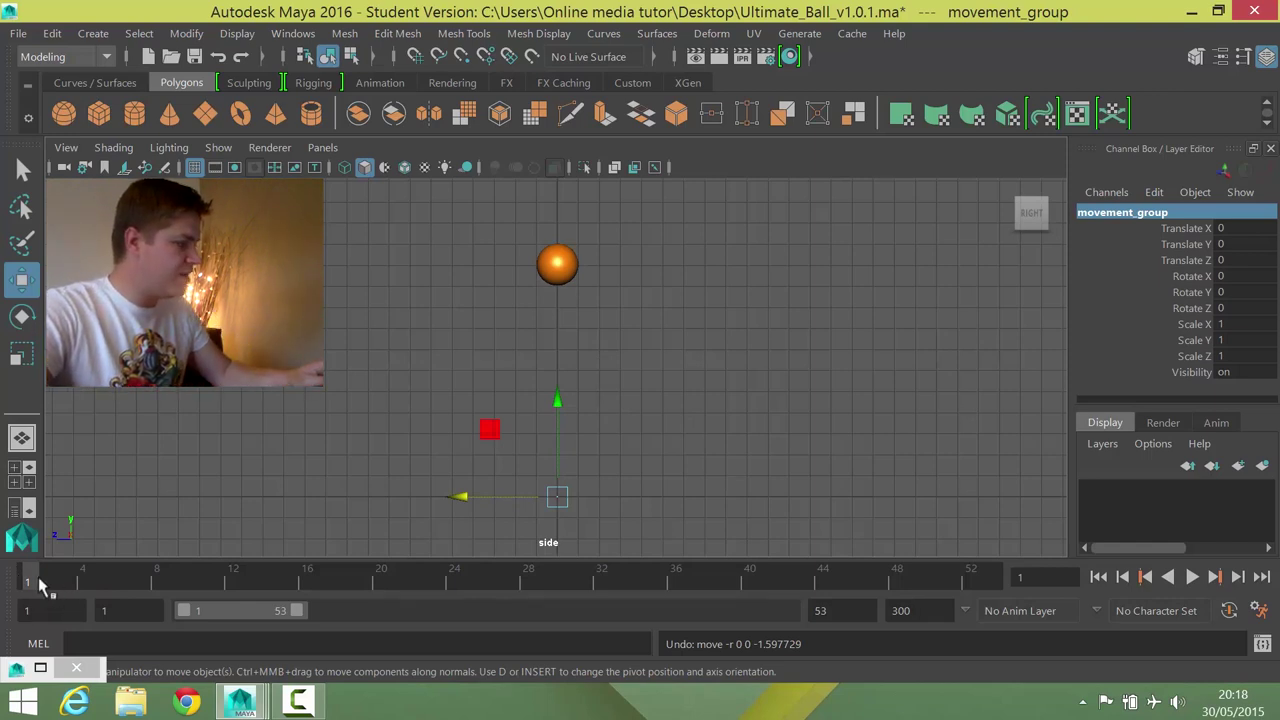
key("s")
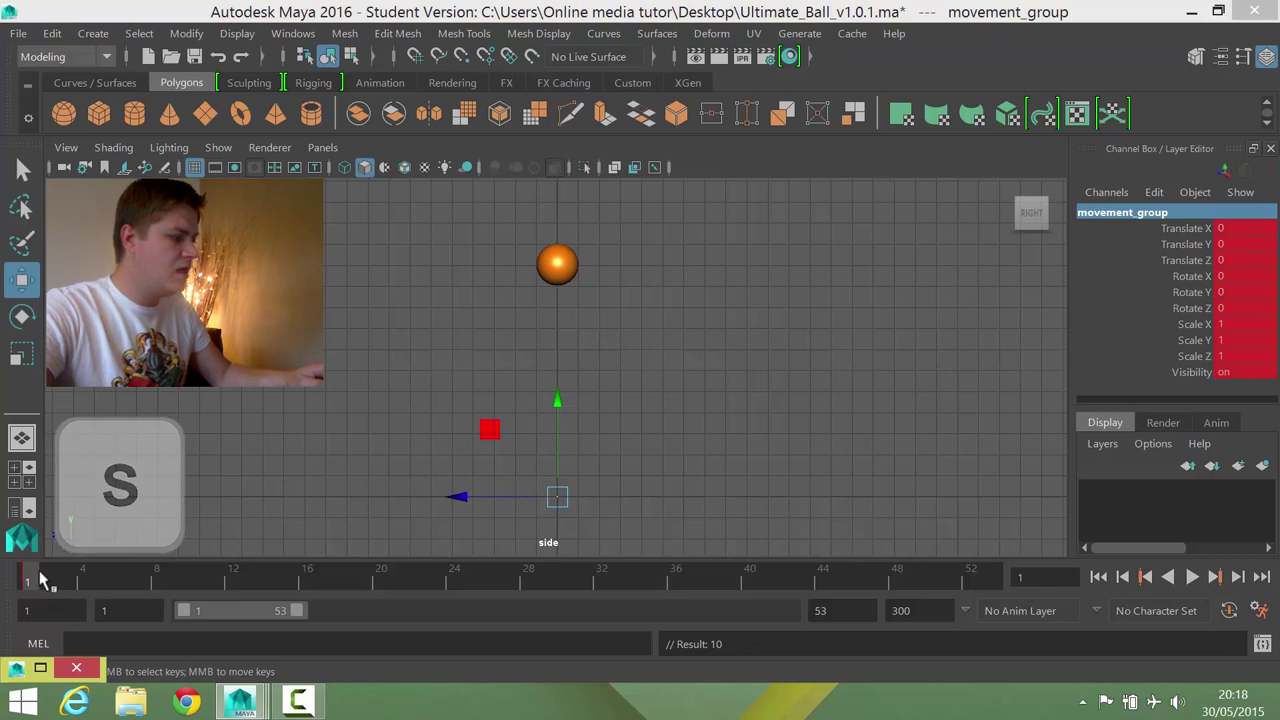
left_click_drag(293, 614, 405, 612)
Key movement_group at Translate Z -12.003 on frame 33 and -3.99 on frame 60.
left_click_drag(43, 581, 320, 581)
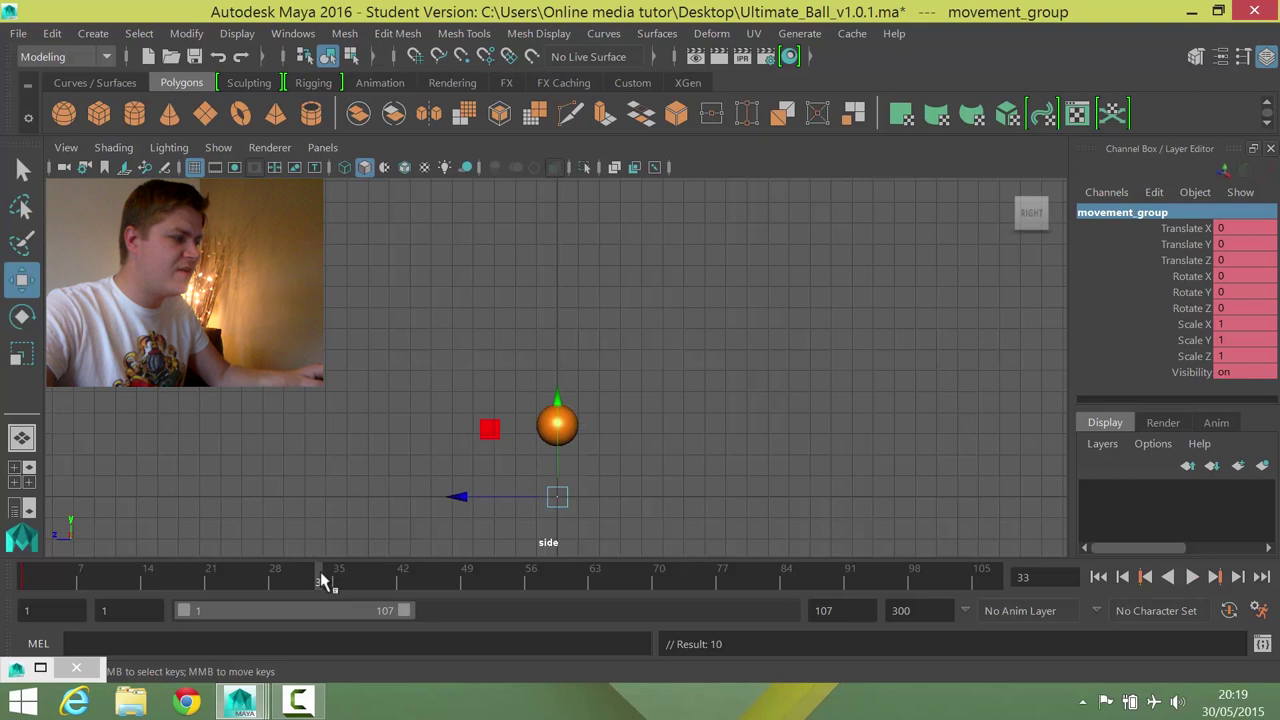
left_click_drag(466, 494, 713, 494)
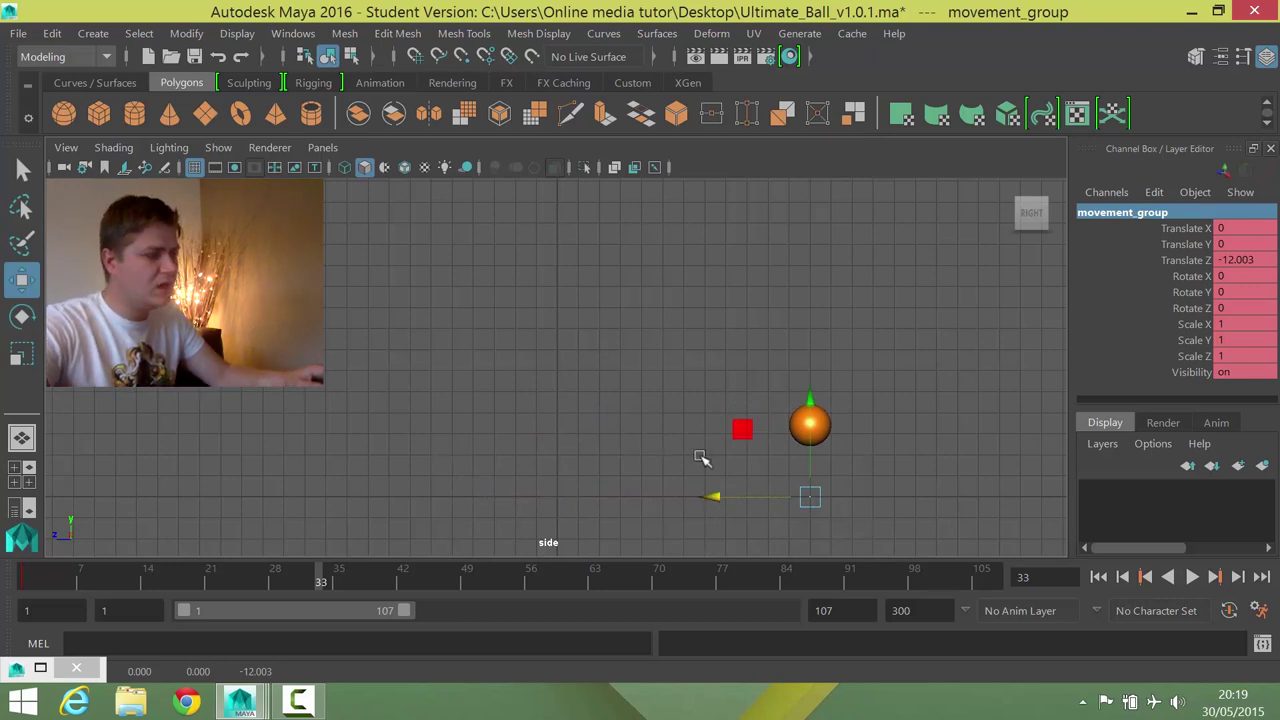
key("s")
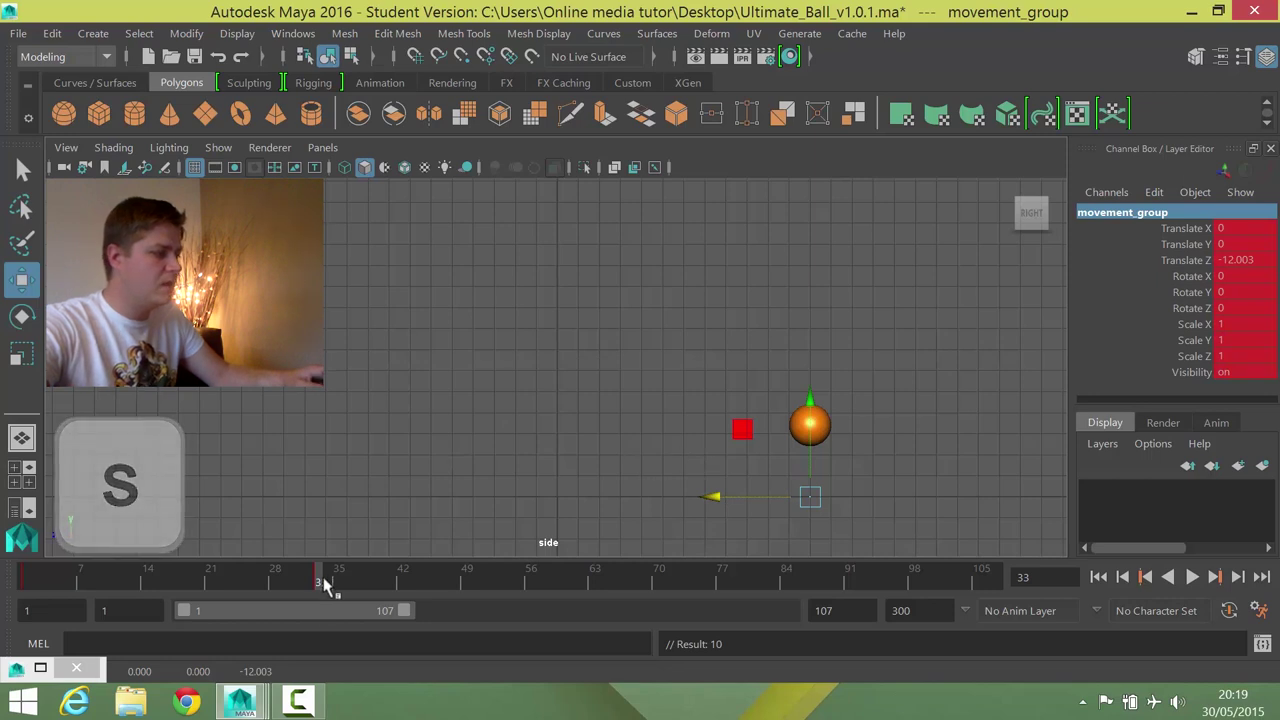
key("alt+v")
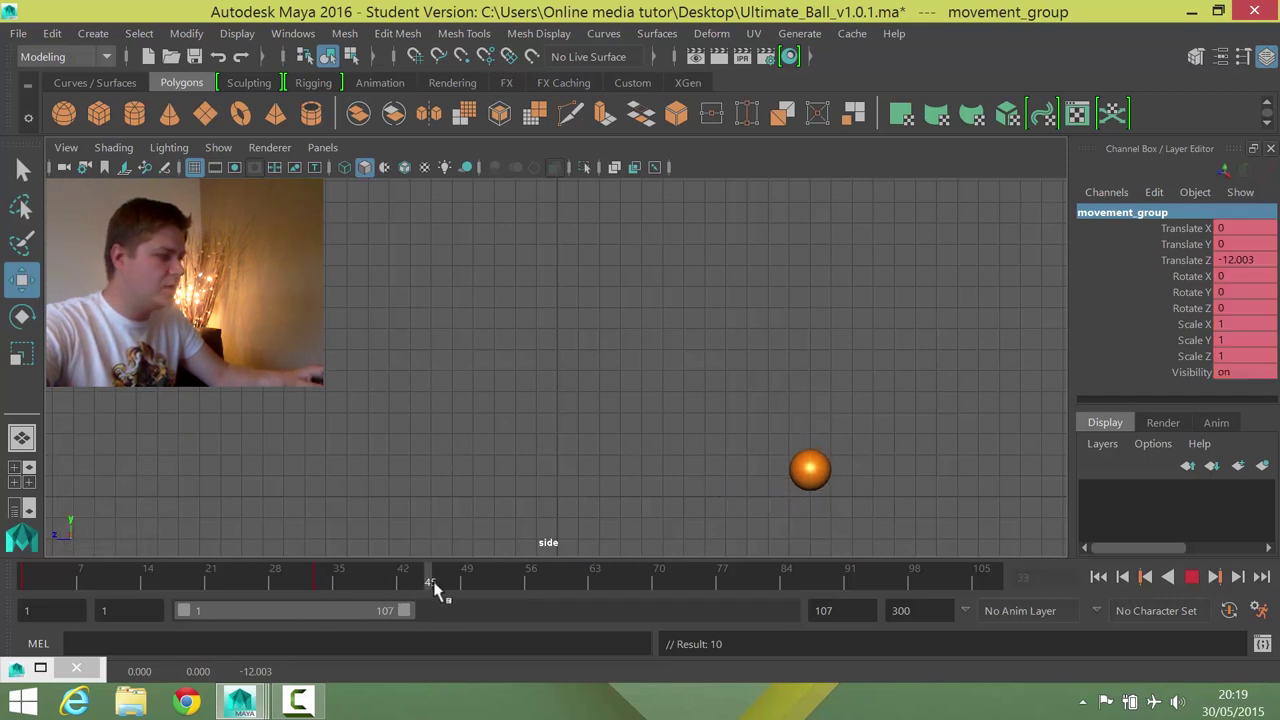
left_click_drag(435, 587, 562, 593)
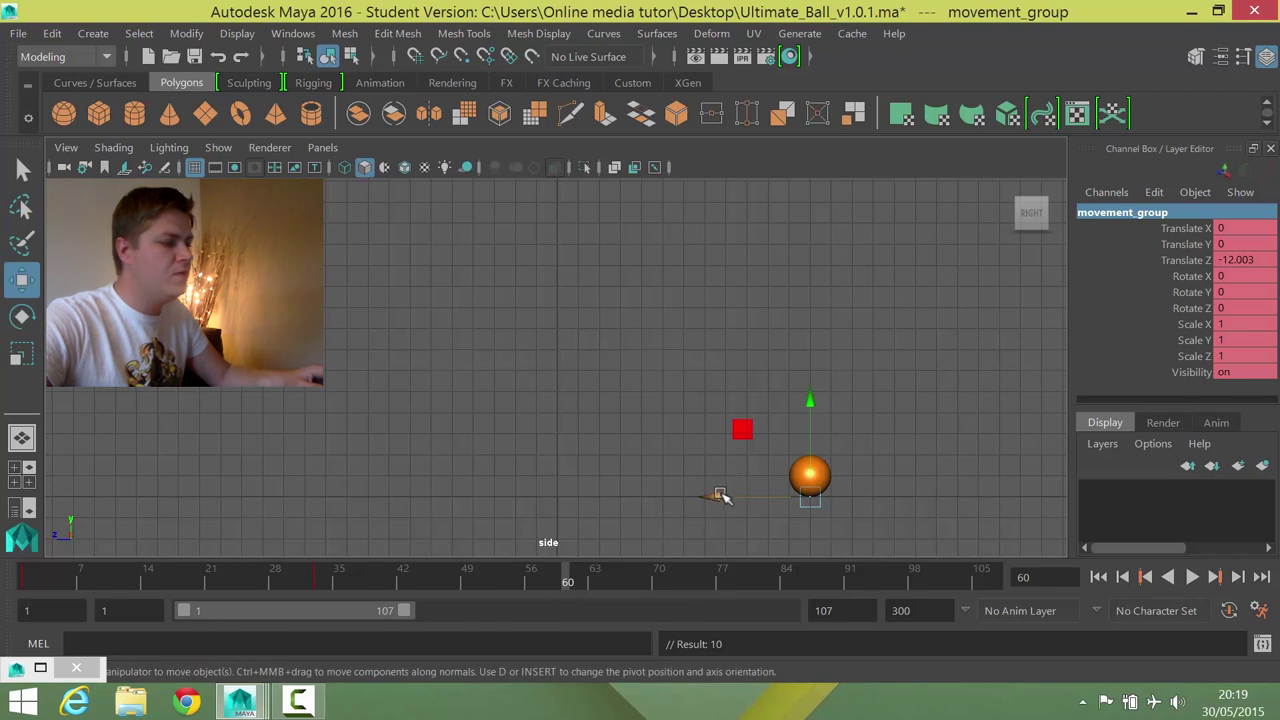
left_click_drag(720, 495, 552, 518)
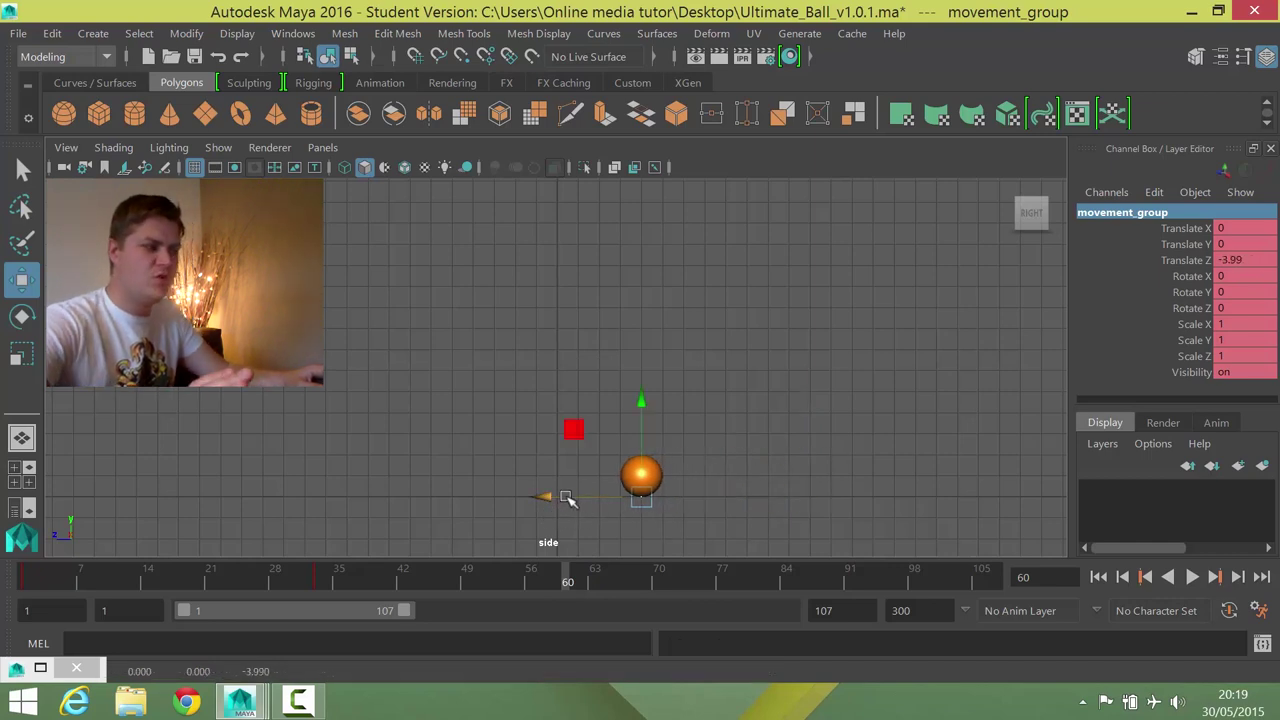
key("s")
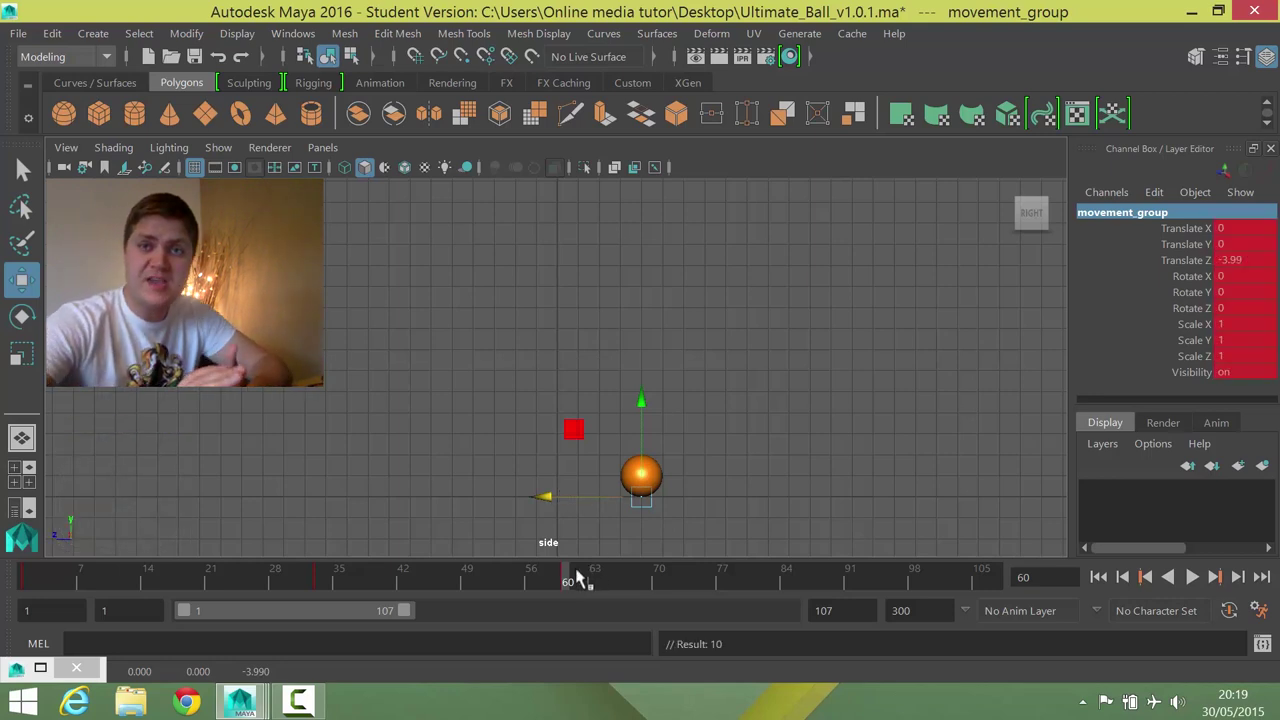
left_click_drag(573, 572, 25, 577)
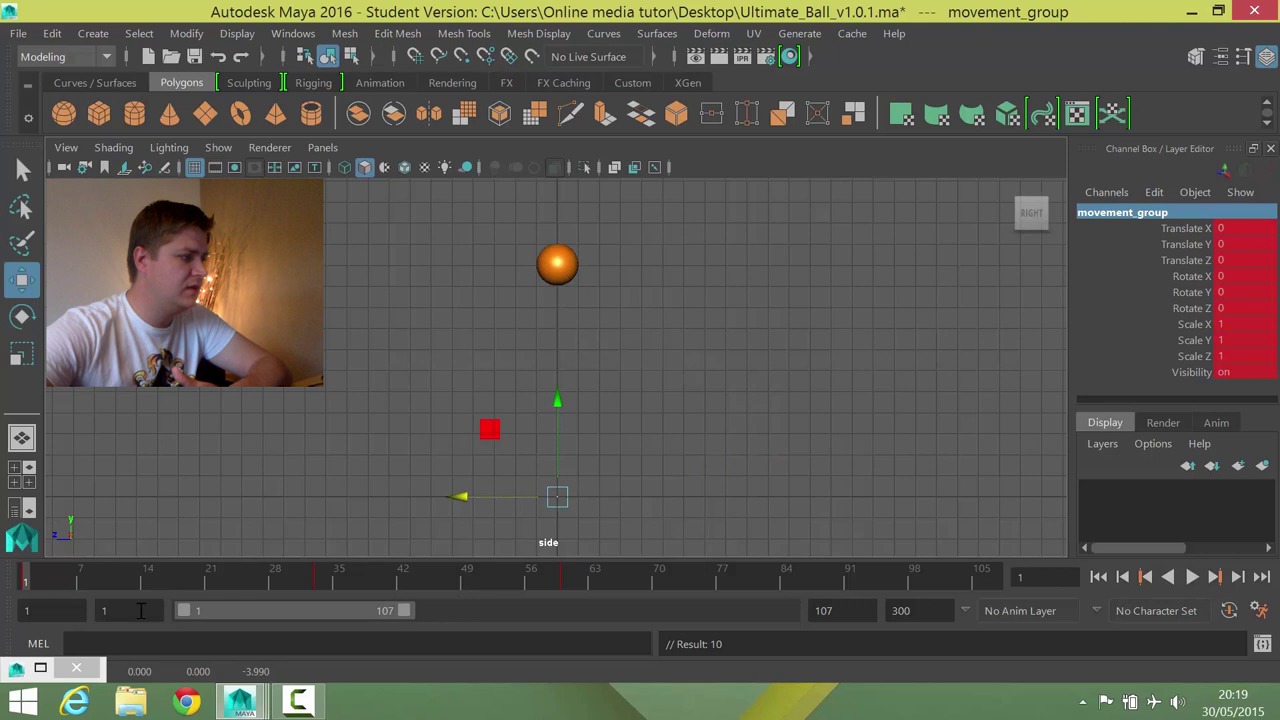
left_click(1193, 577)
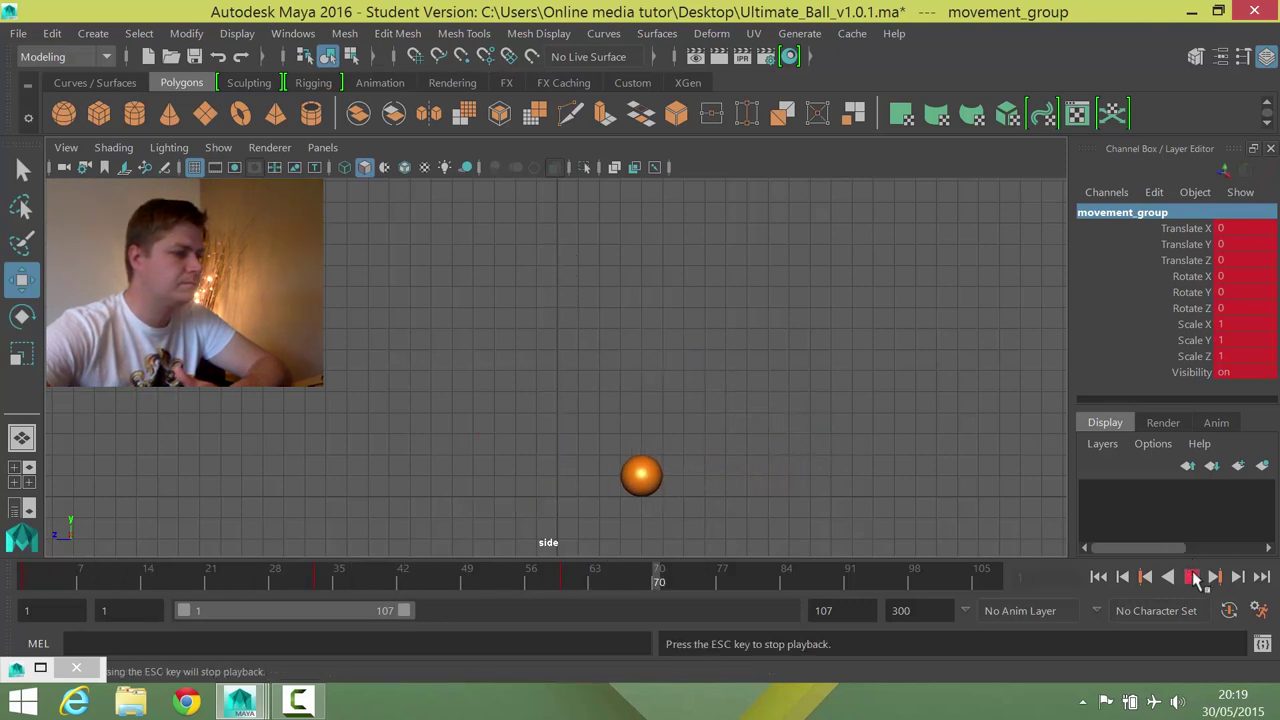
left_click(1193, 577)
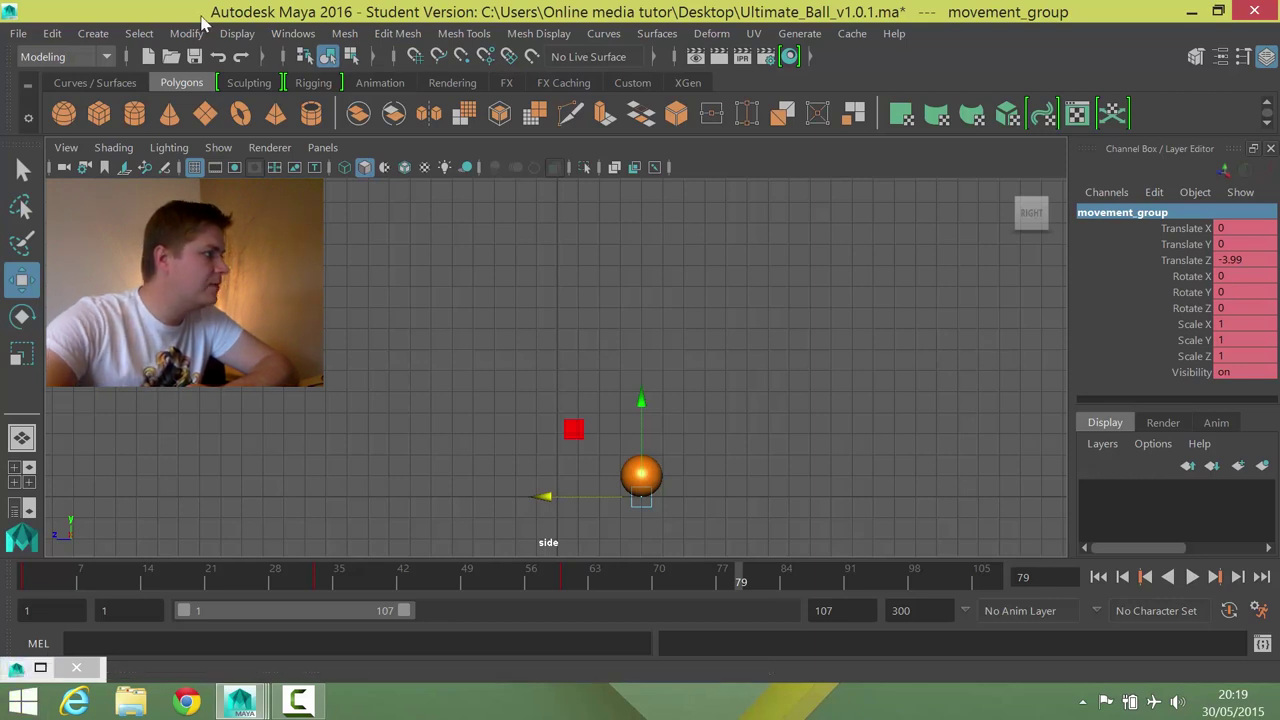
Open and enlarge the Graph Editor, framing movement_group's Translate Z curve from frame 0 to 60.
left_click(293, 33)
mouse_move(352, 88)
left_click(584, 102)
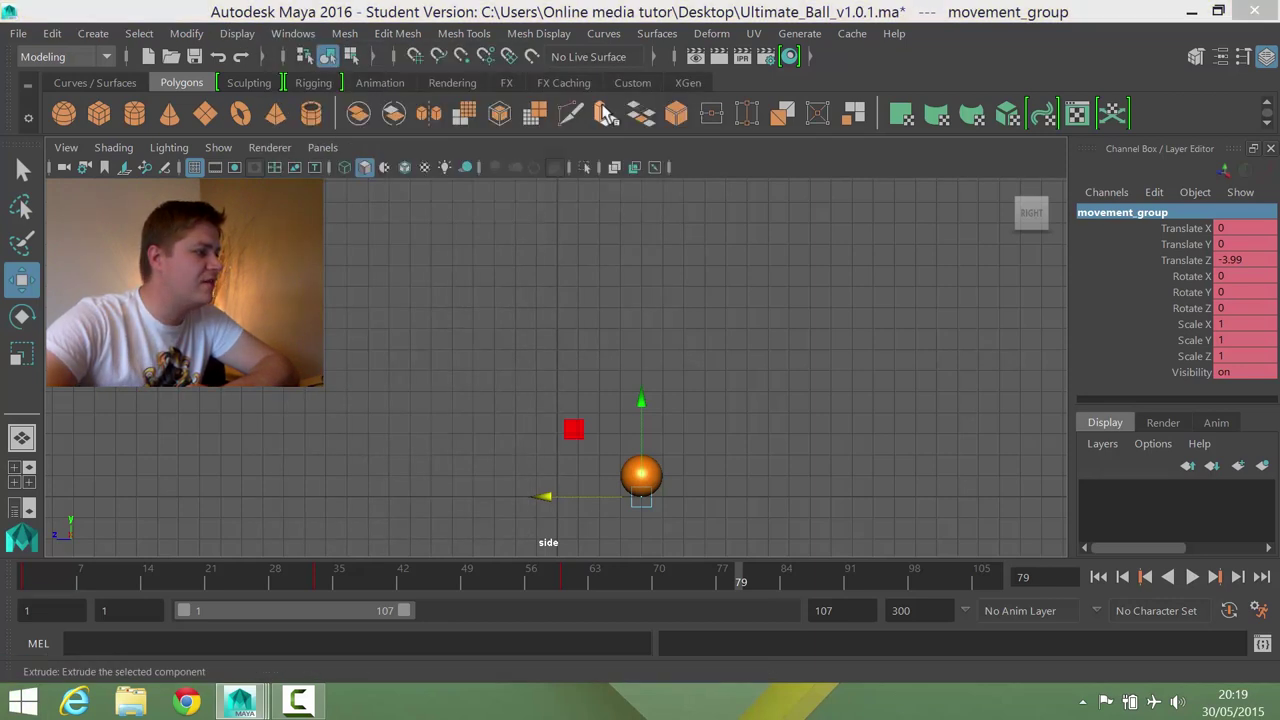
left_click_drag(157, 14, 849, 194)
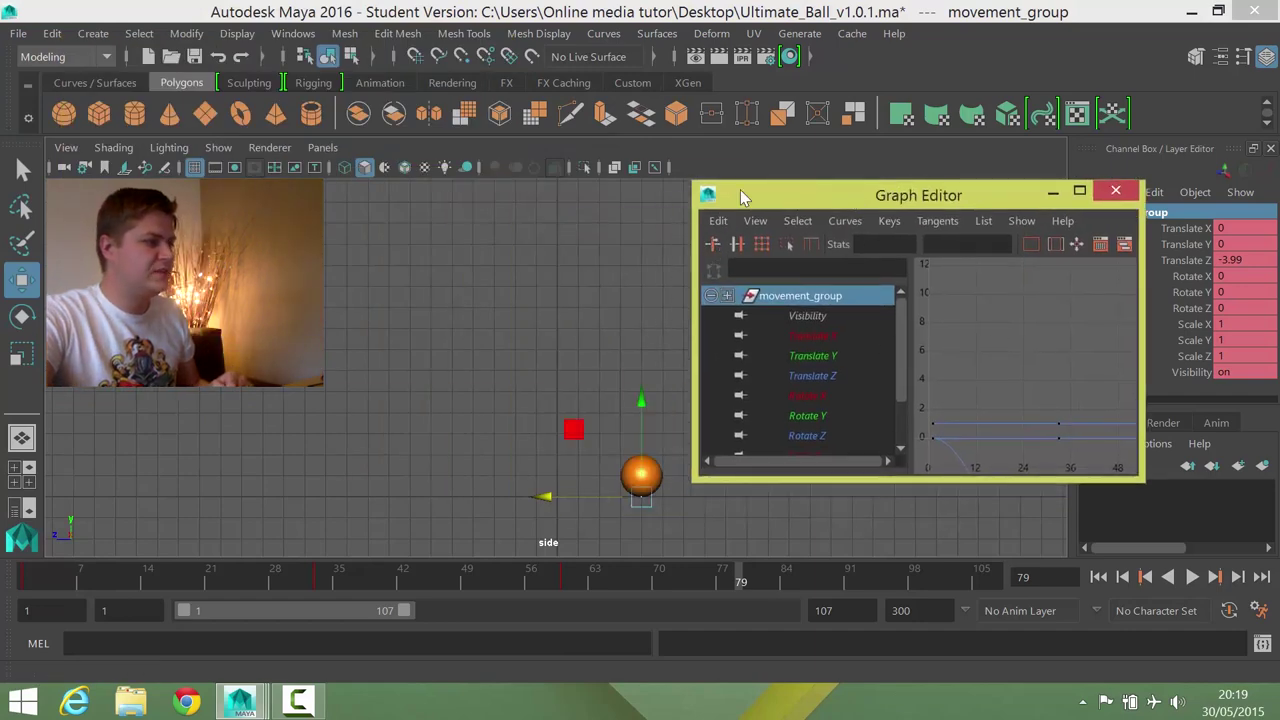
left_click_drag(697, 178, 513, 26)
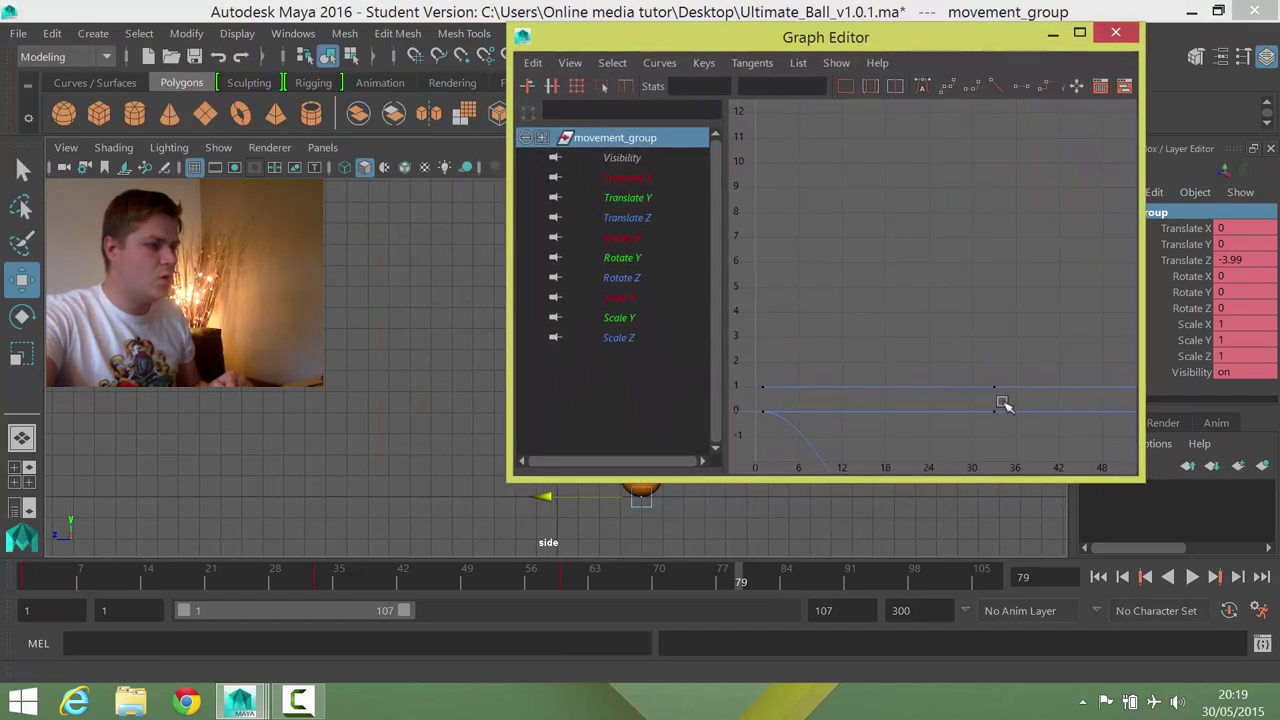
left_click_drag(1138, 481, 1256, 655)
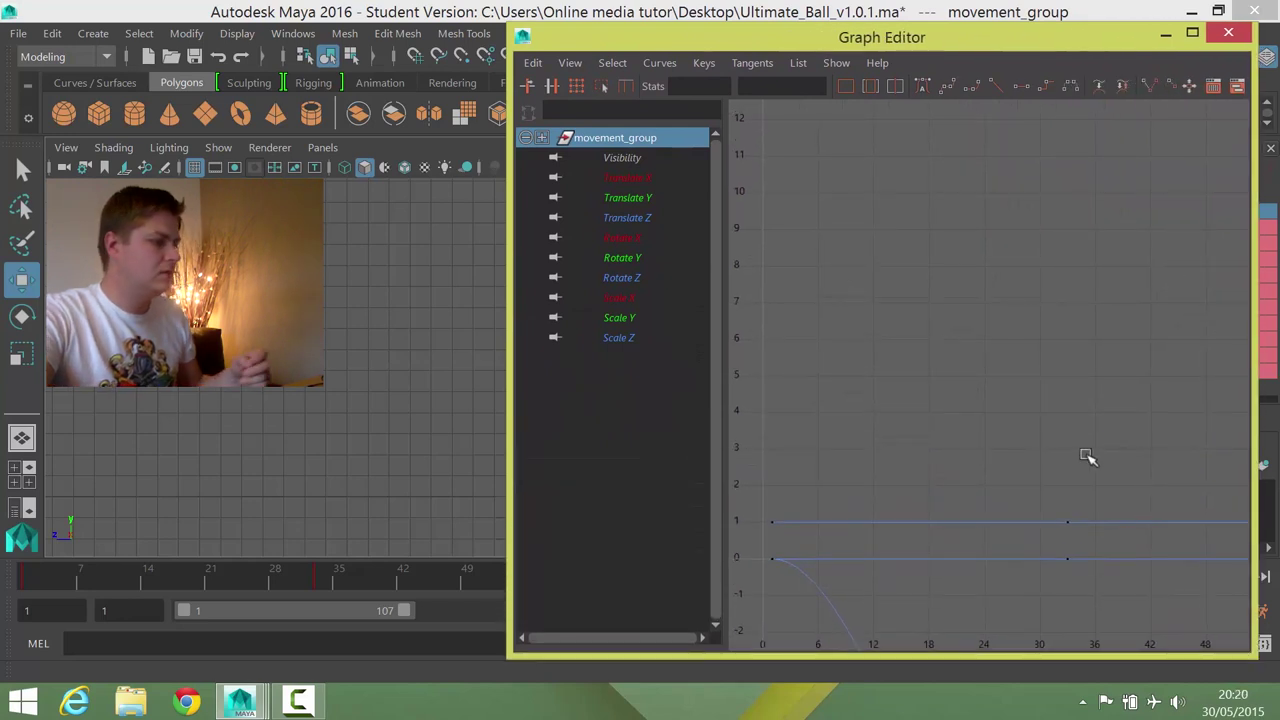
key("a")
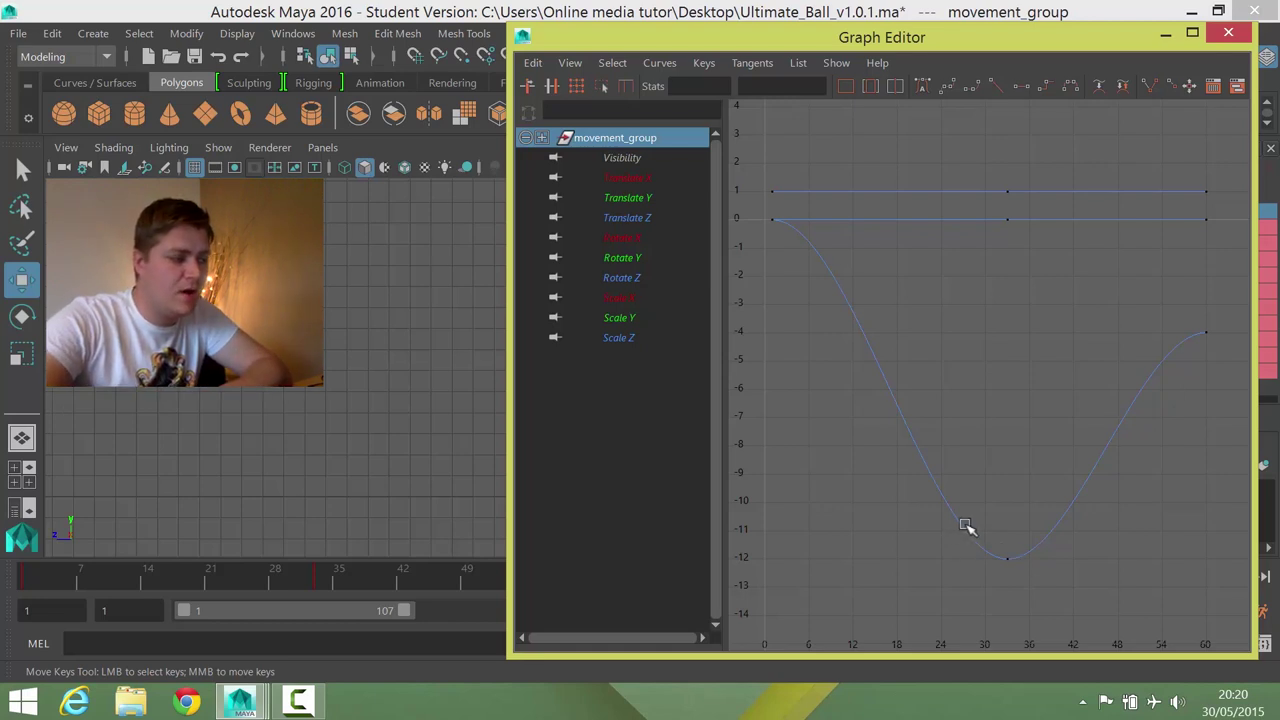
Give the frame-33 bounce key and frame-0 start keys linear tangents, then reselect the bounce key.
left_click_drag(966, 527, 1045, 585)
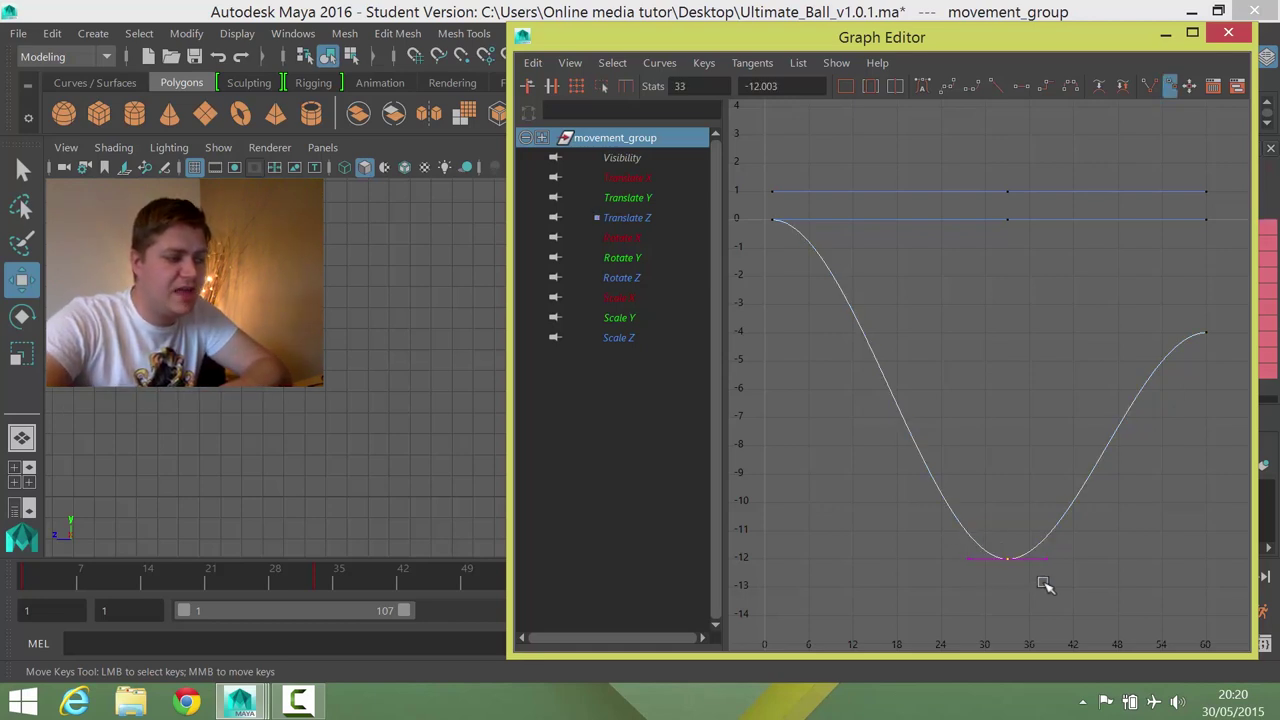
left_click(995, 88)
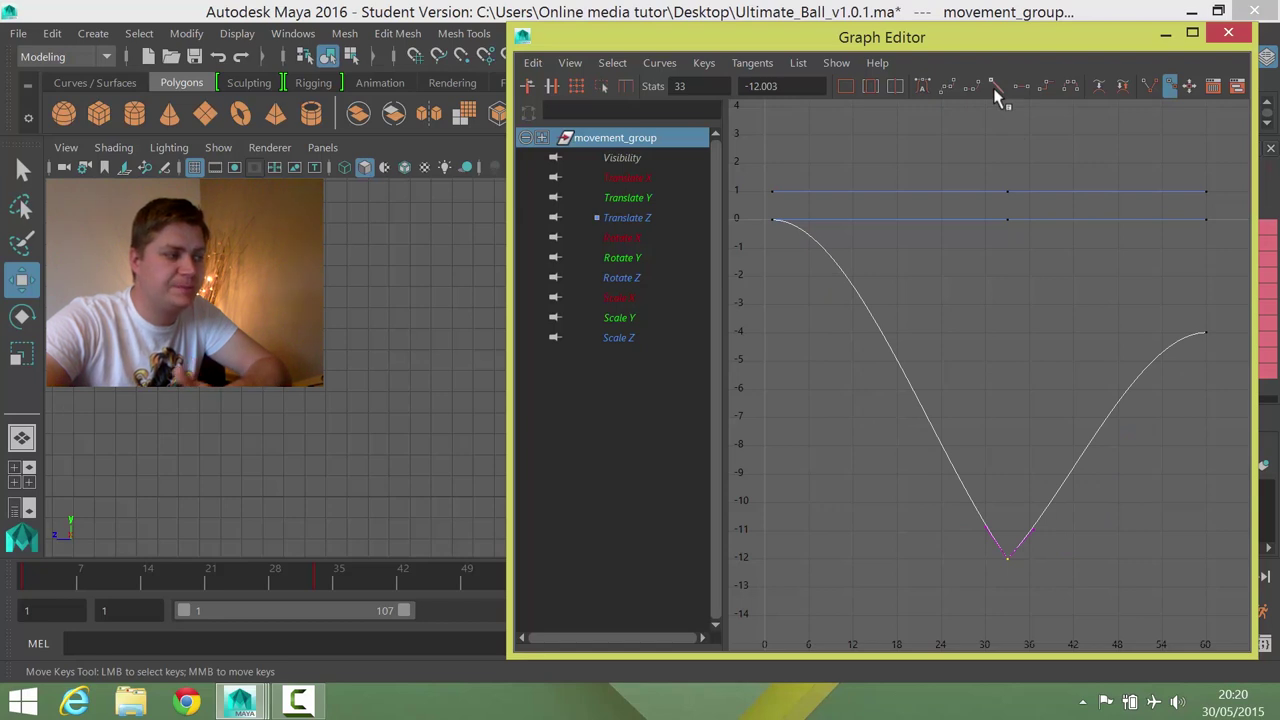
left_click_drag(765, 208, 805, 252)
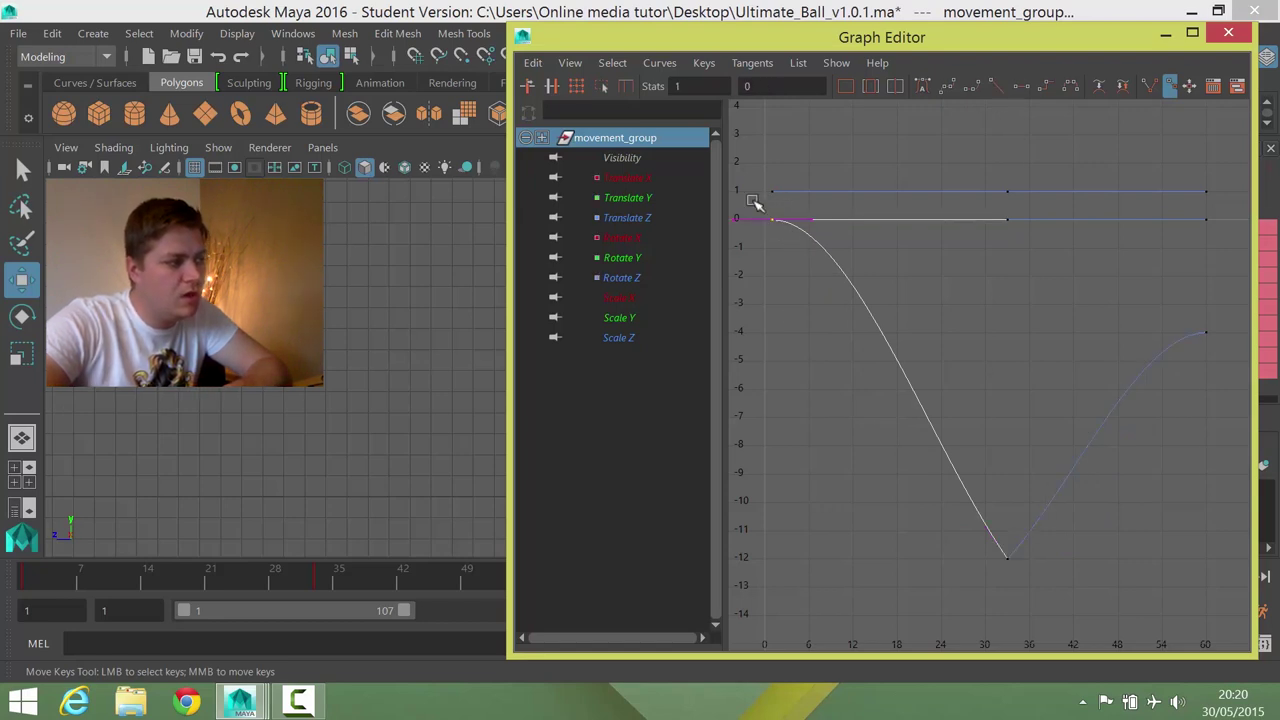
left_click(995, 88)
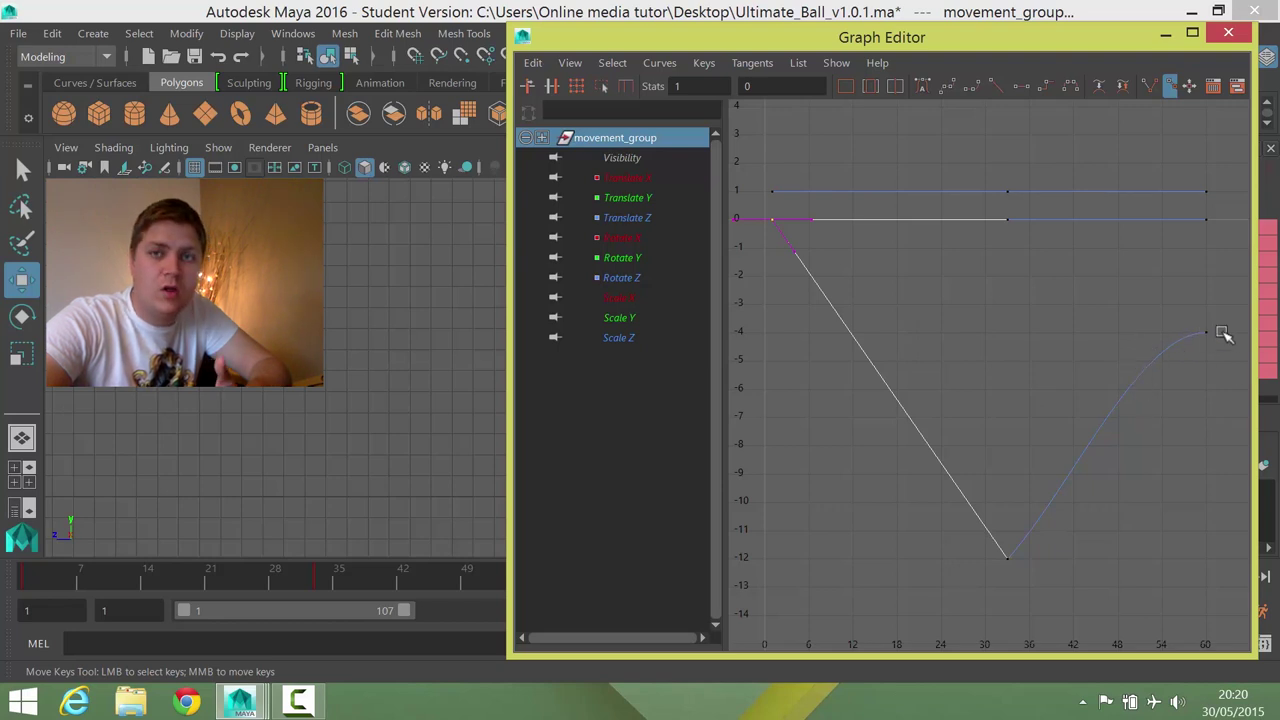
left_click(1012, 564)
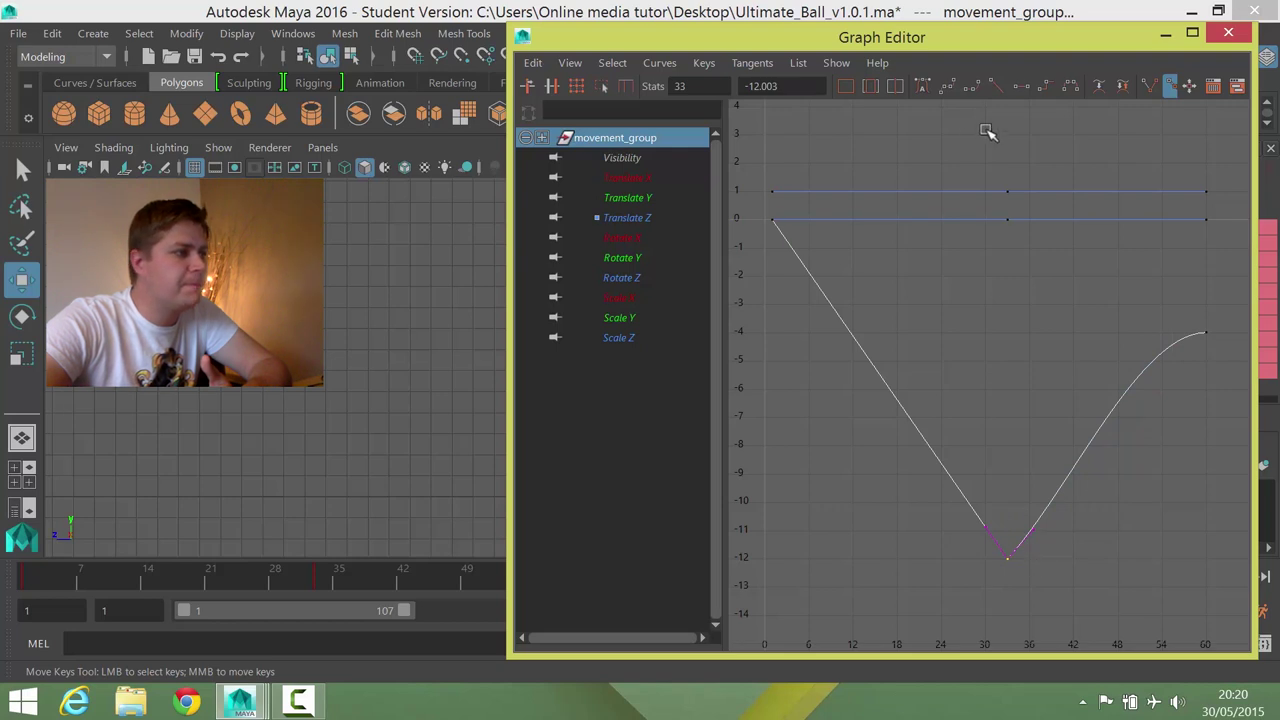
Break the frame-33 key's tangents and pull its out-tangent to reshape the rebound.
left_click(1149, 86)
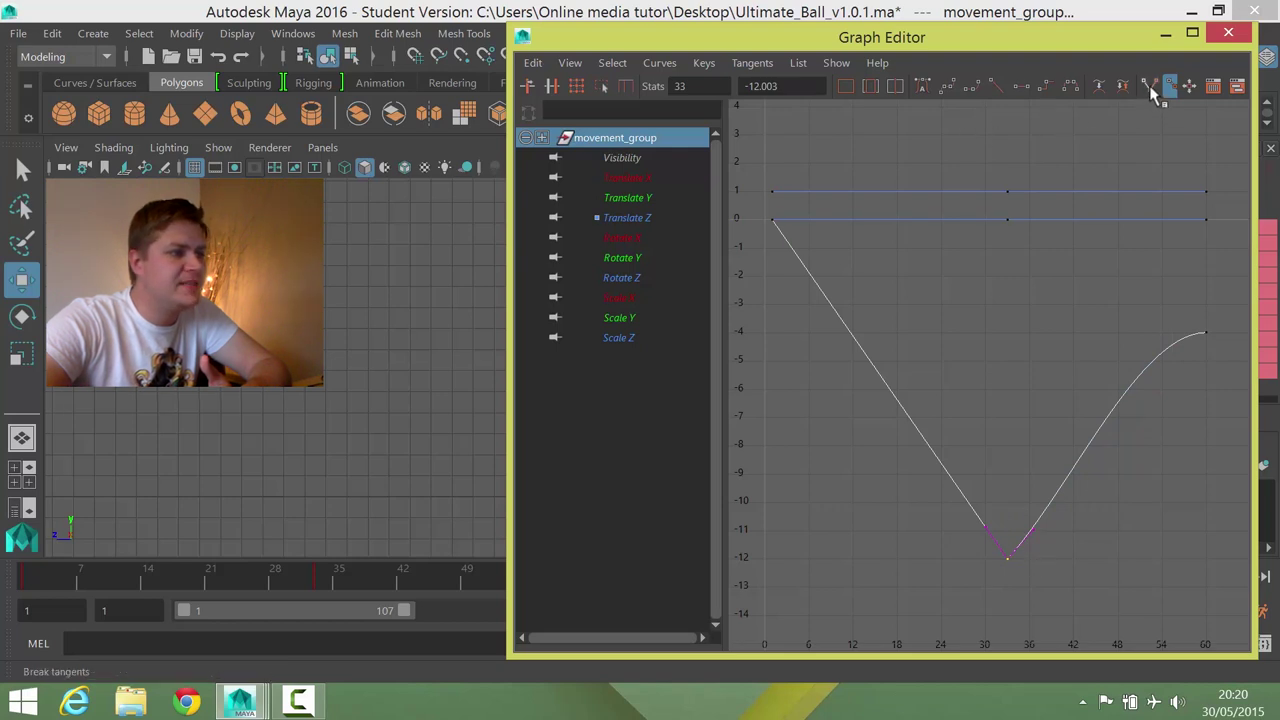
left_click(1037, 533)
middle_click_drag(1037, 535, 1018, 528)
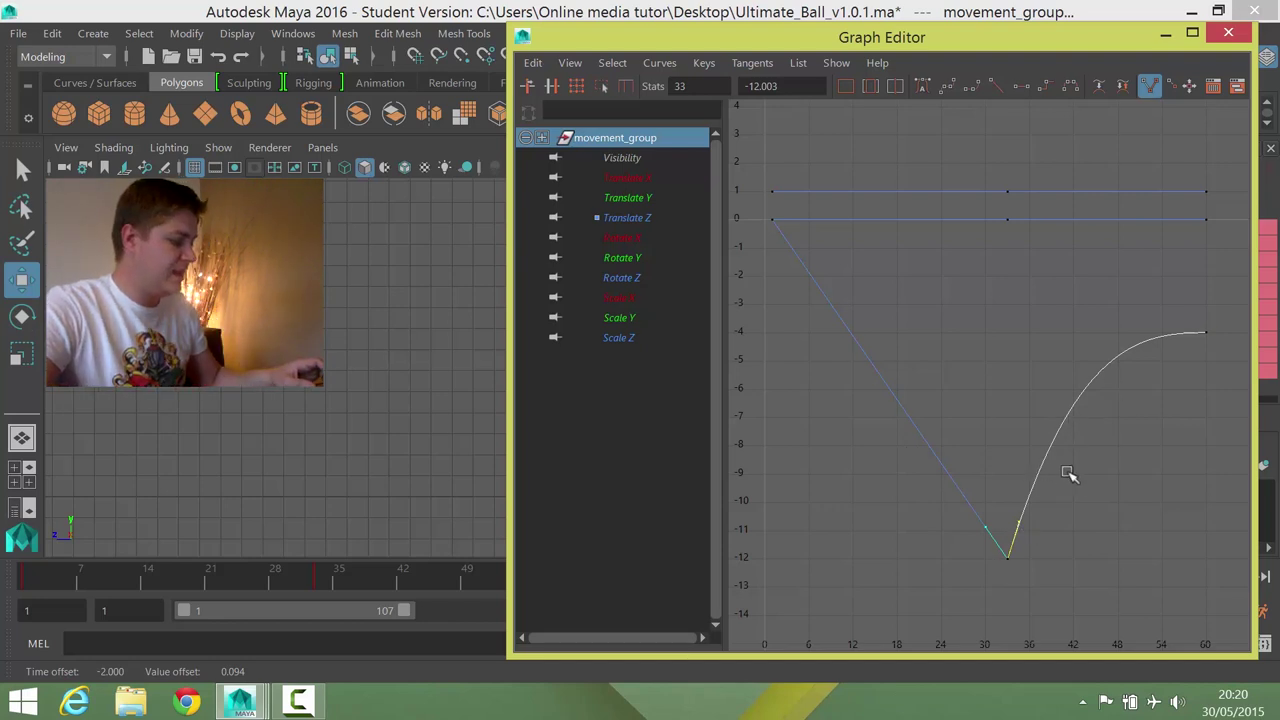
middle_click_drag(1089, 446, 1034, 437, "alt")
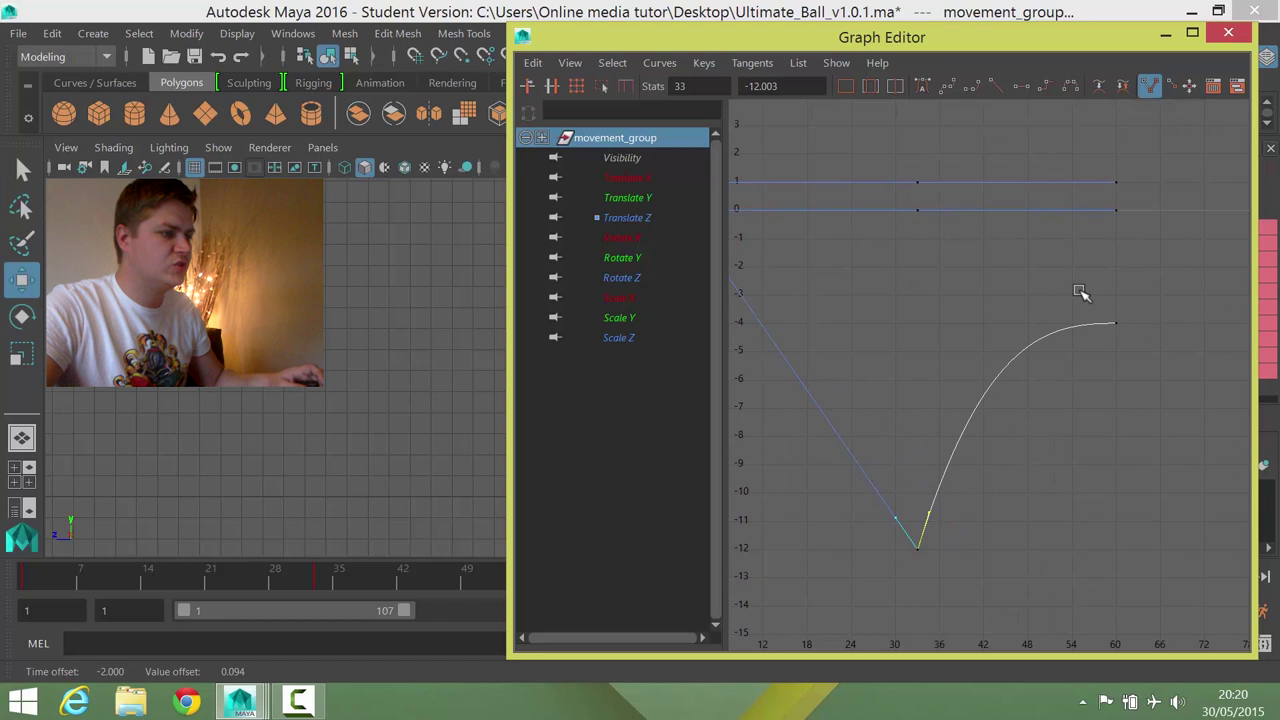
Slide the last key from frame 60 to frame 72 along time only.
left_click_drag(1080, 291, 1137, 337)
key("w")
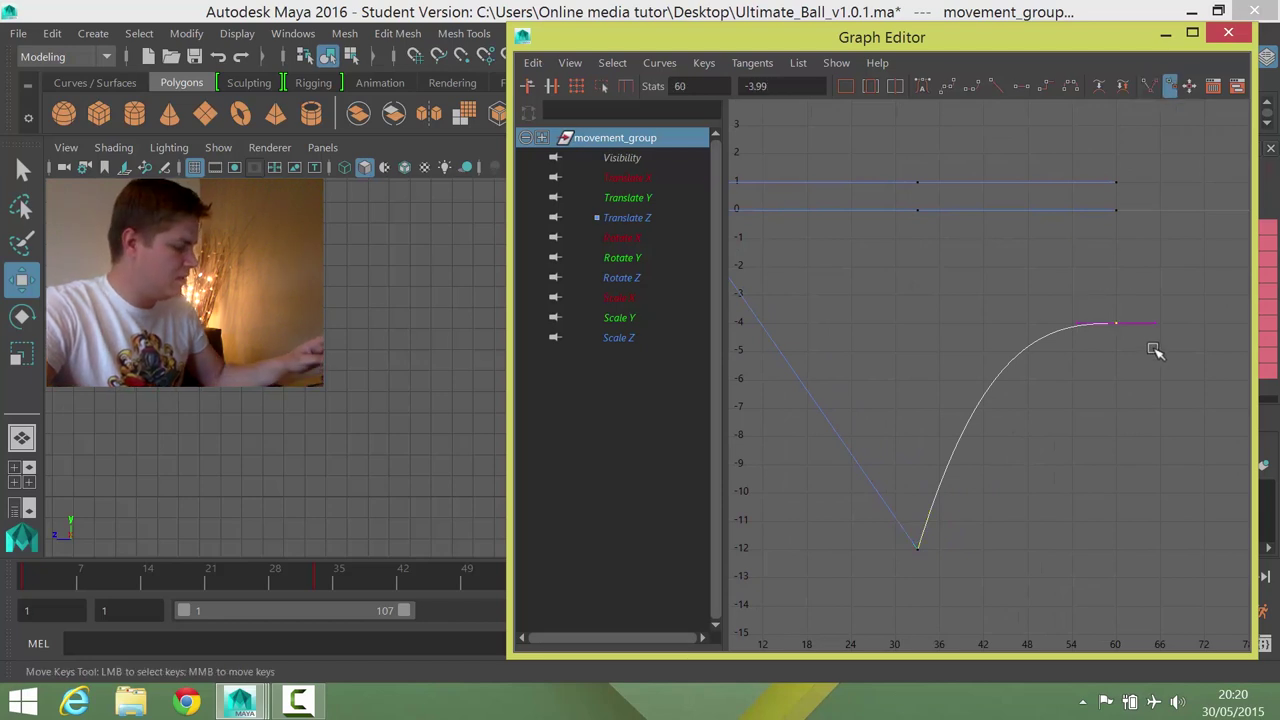
key("shift")
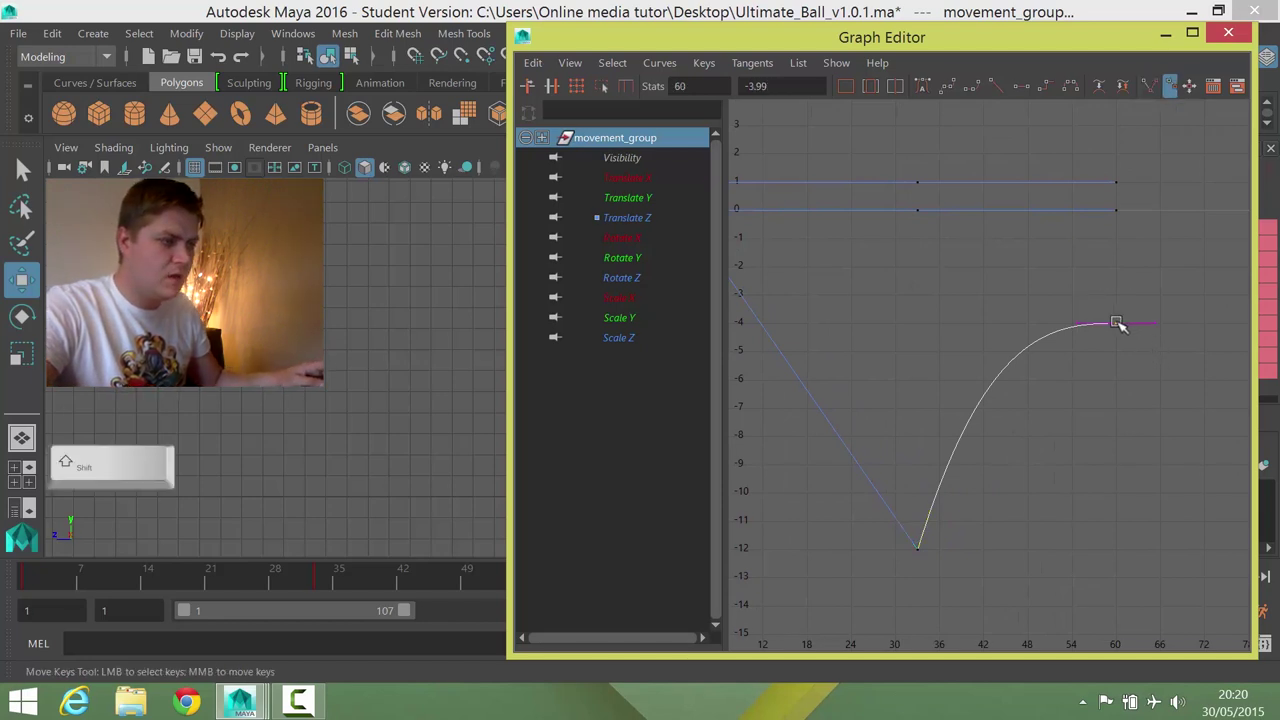
middle_click_drag(1117, 323, 1203, 322, "shift")
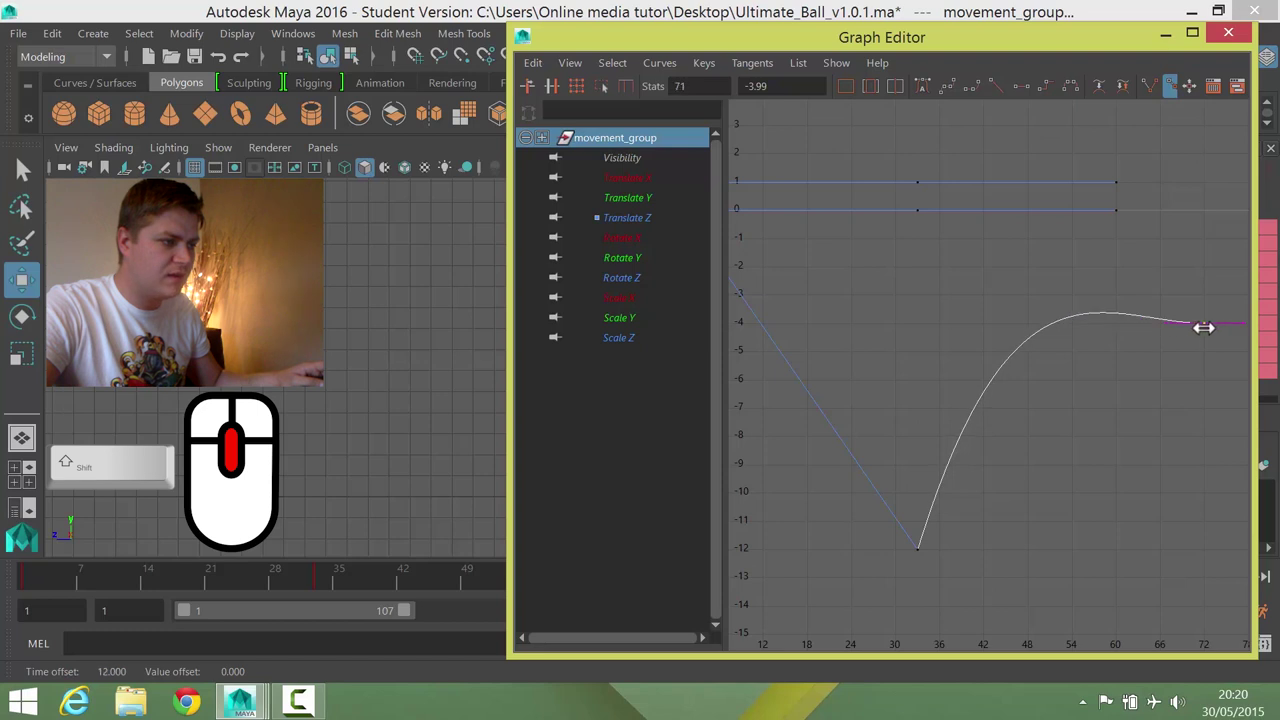
left_click_drag(895, 528, 952, 563)
Adjust the bounce key's out-tangent so the curve eases to -4 without overshoot.
left_click(936, 518)
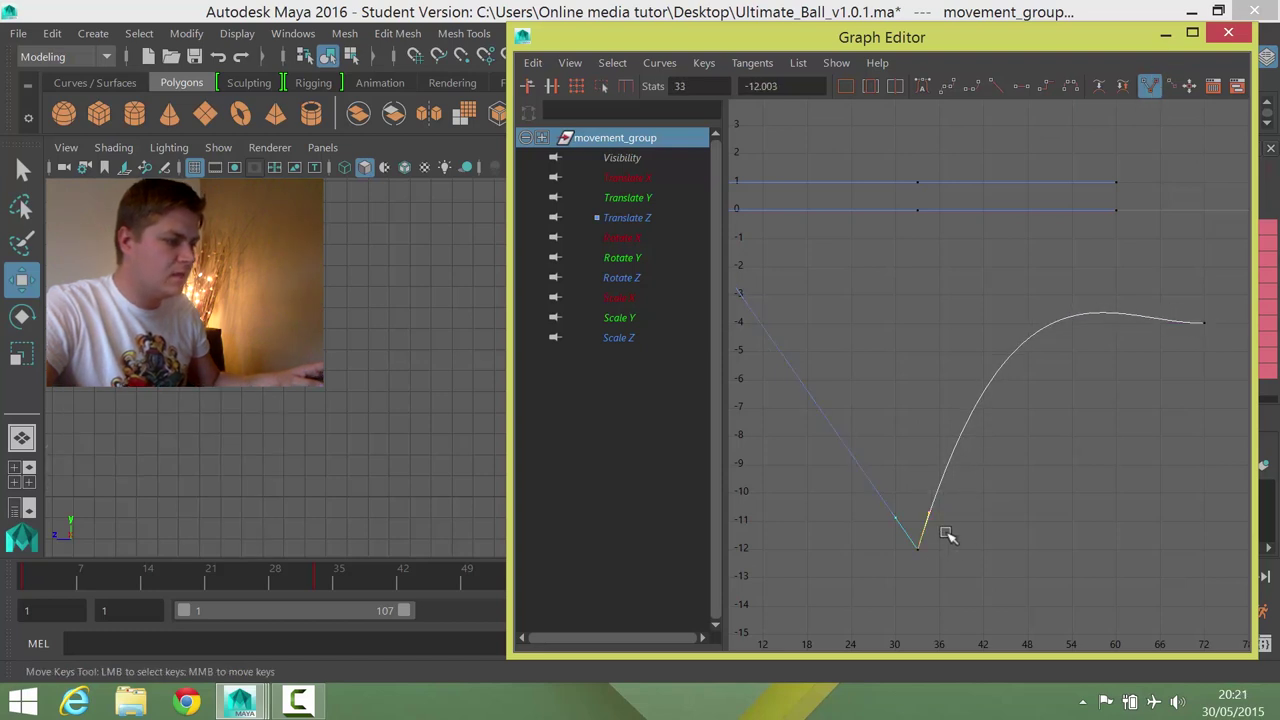
middle_click_drag(932, 510, 938, 512)
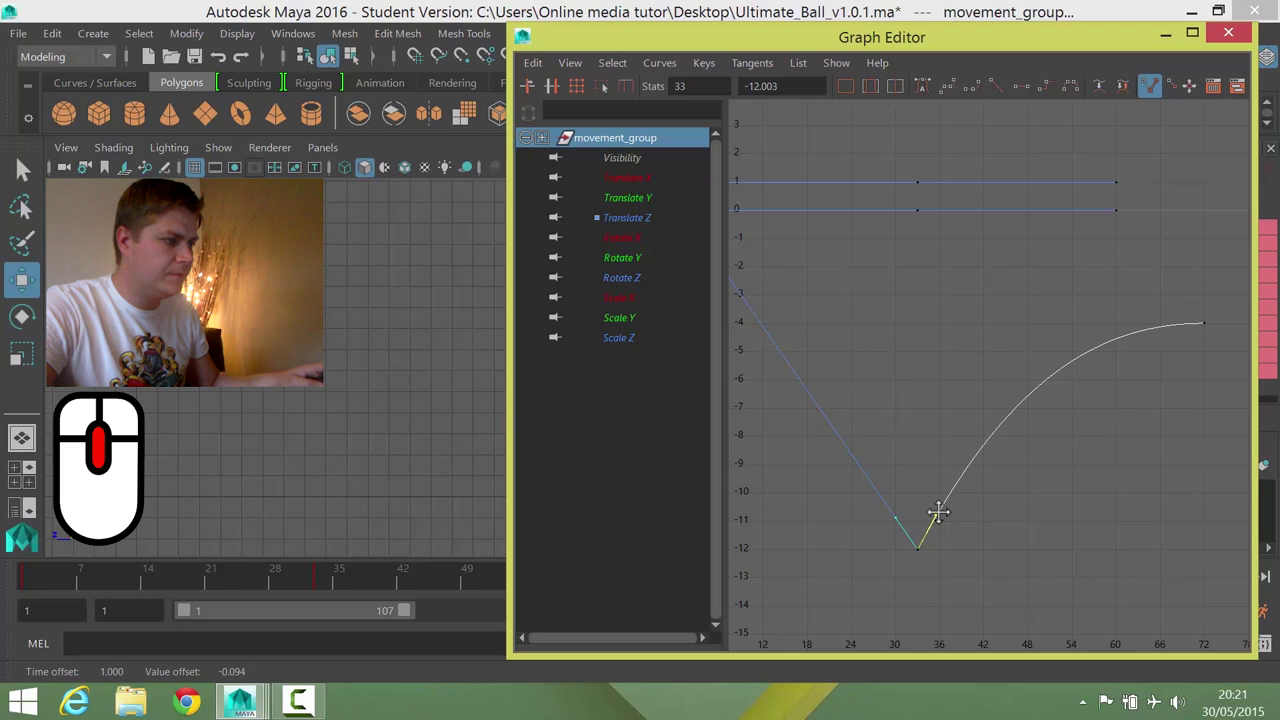
middle_click_drag(938, 512, 938, 513)
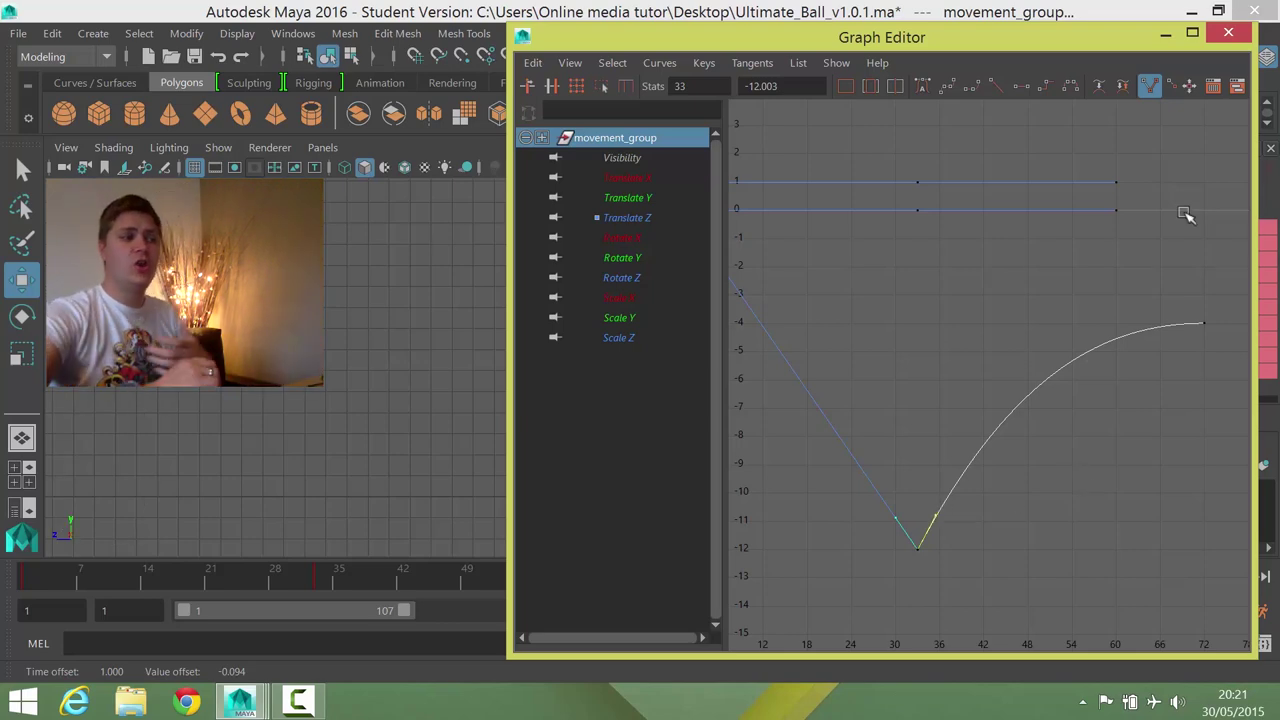
Minimize the Graph Editor and play the animation from the start, checking frames 72 and 60.
left_click(1166, 34)
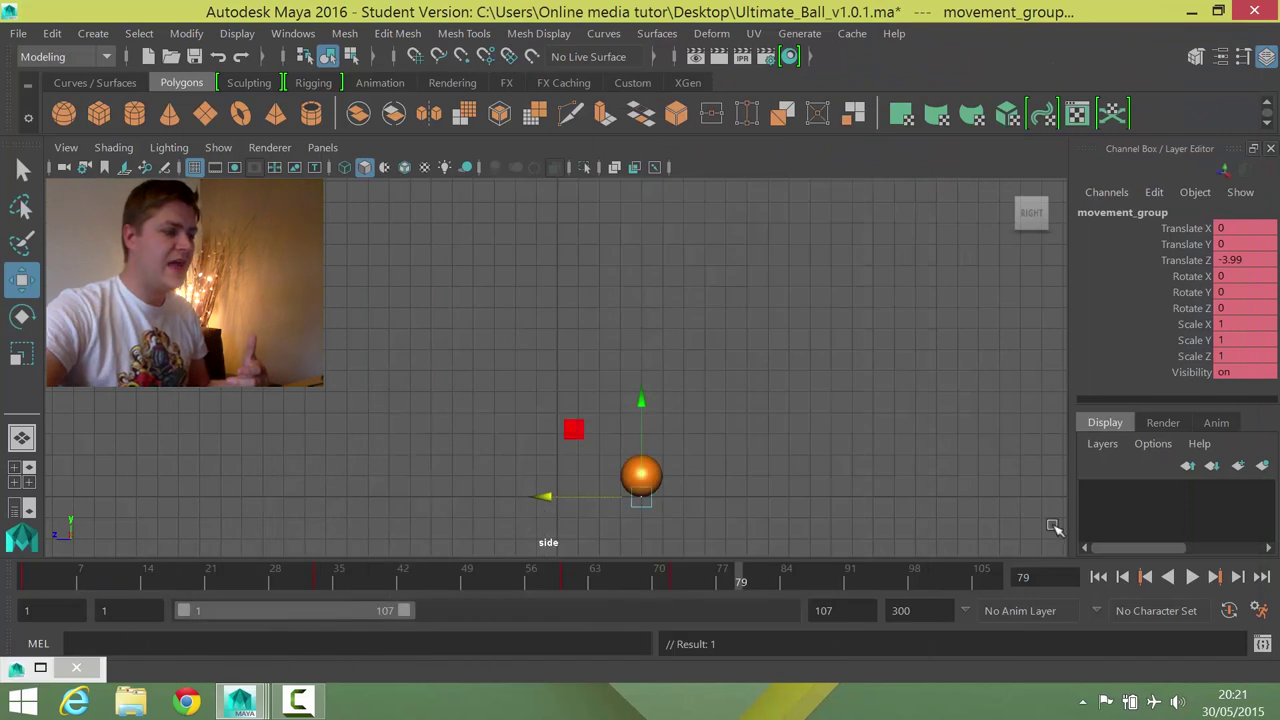
left_click(1099, 578)
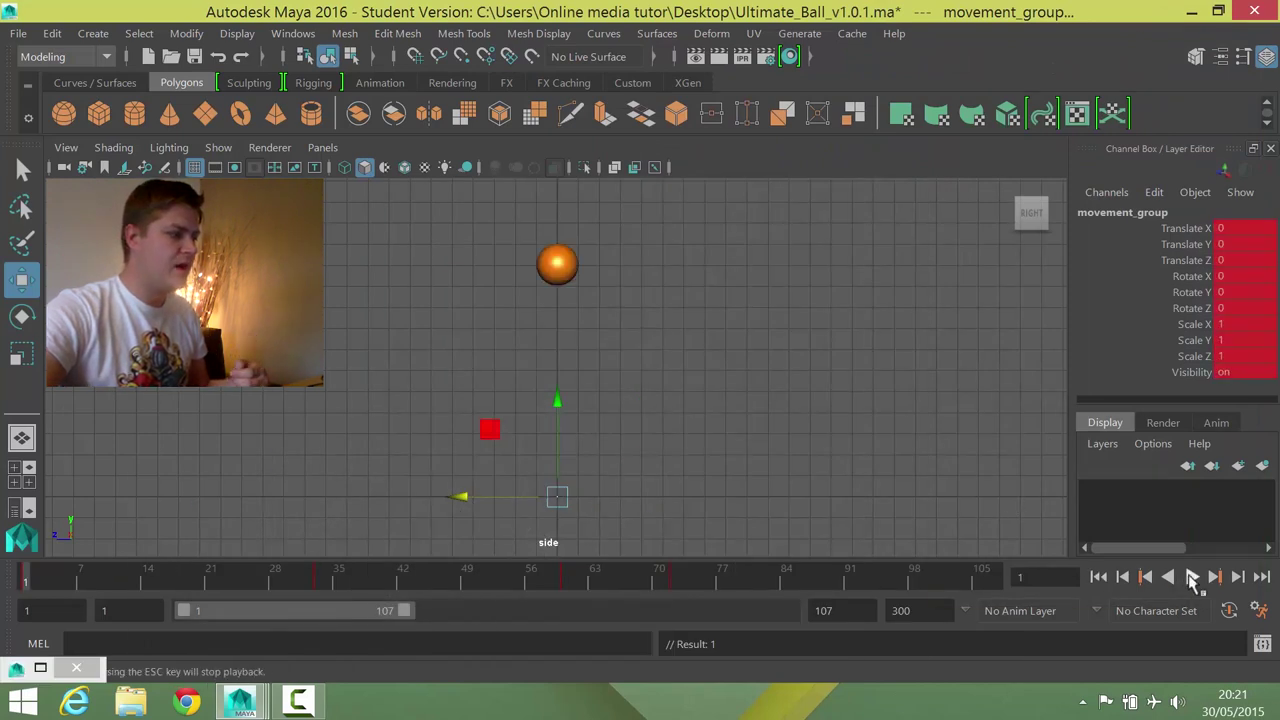
left_click(1192, 578)
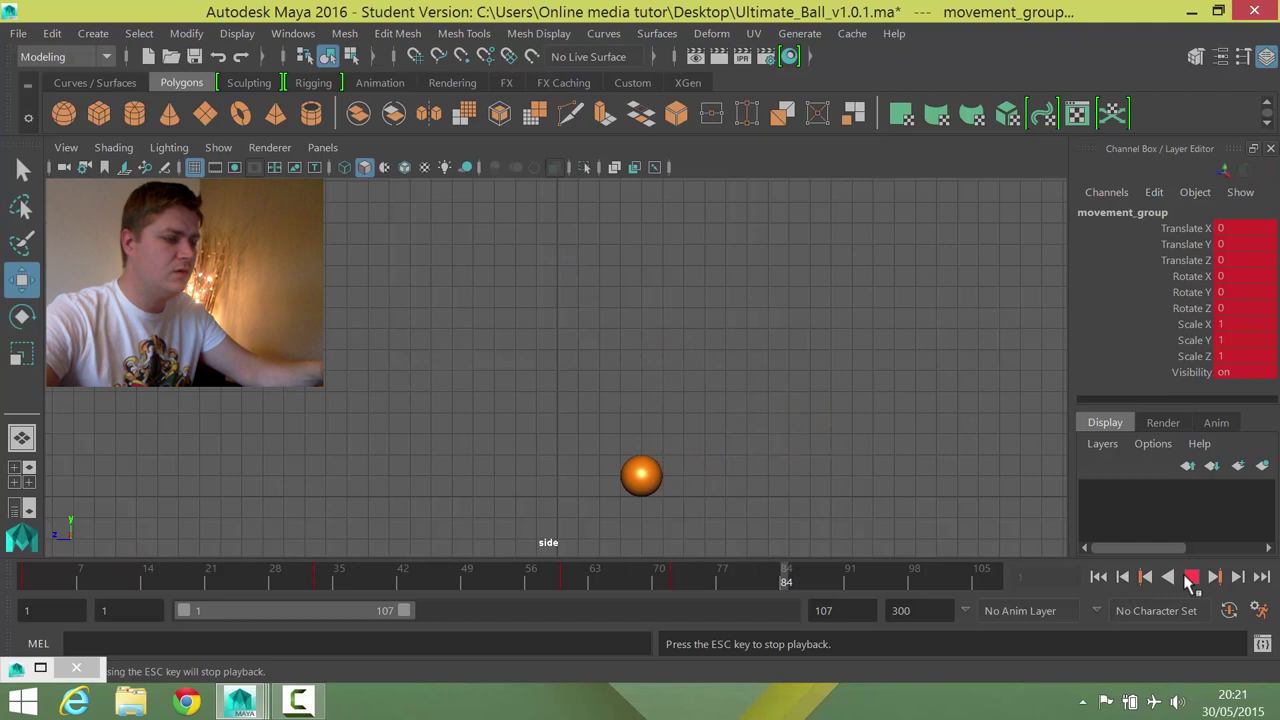
left_click(1191, 578)
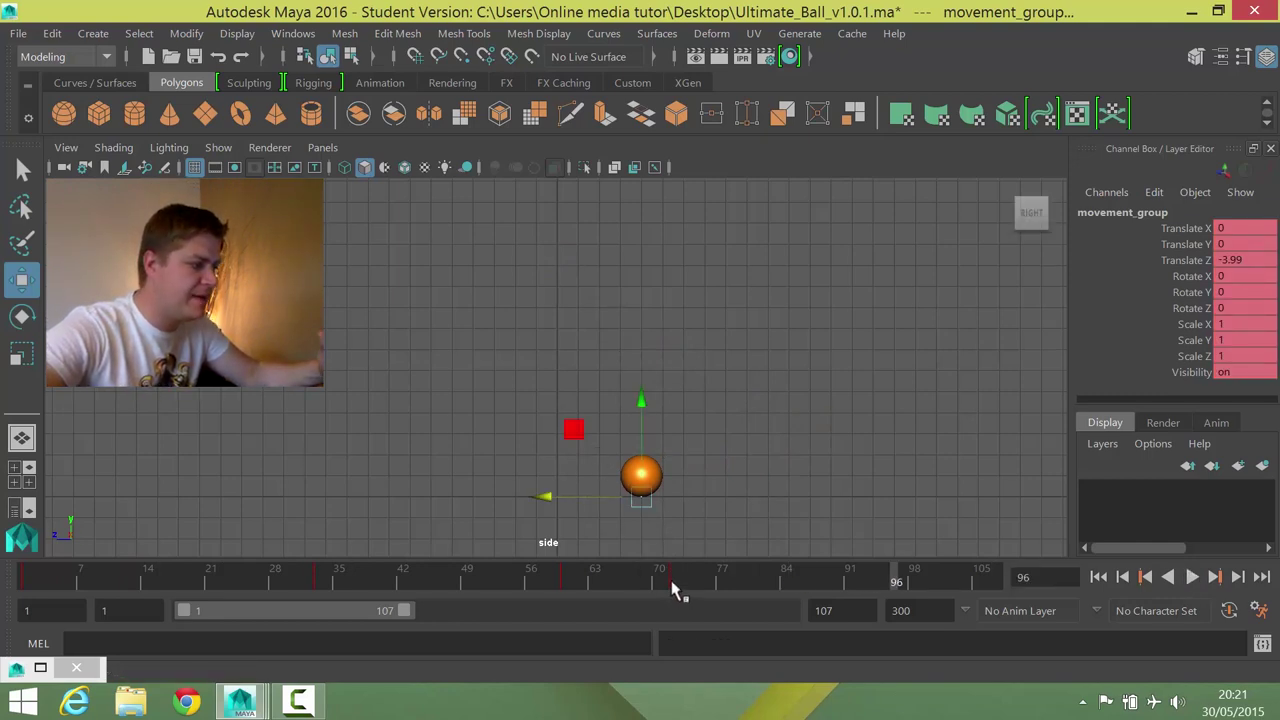
left_click(672, 584)
left_click(563, 589)
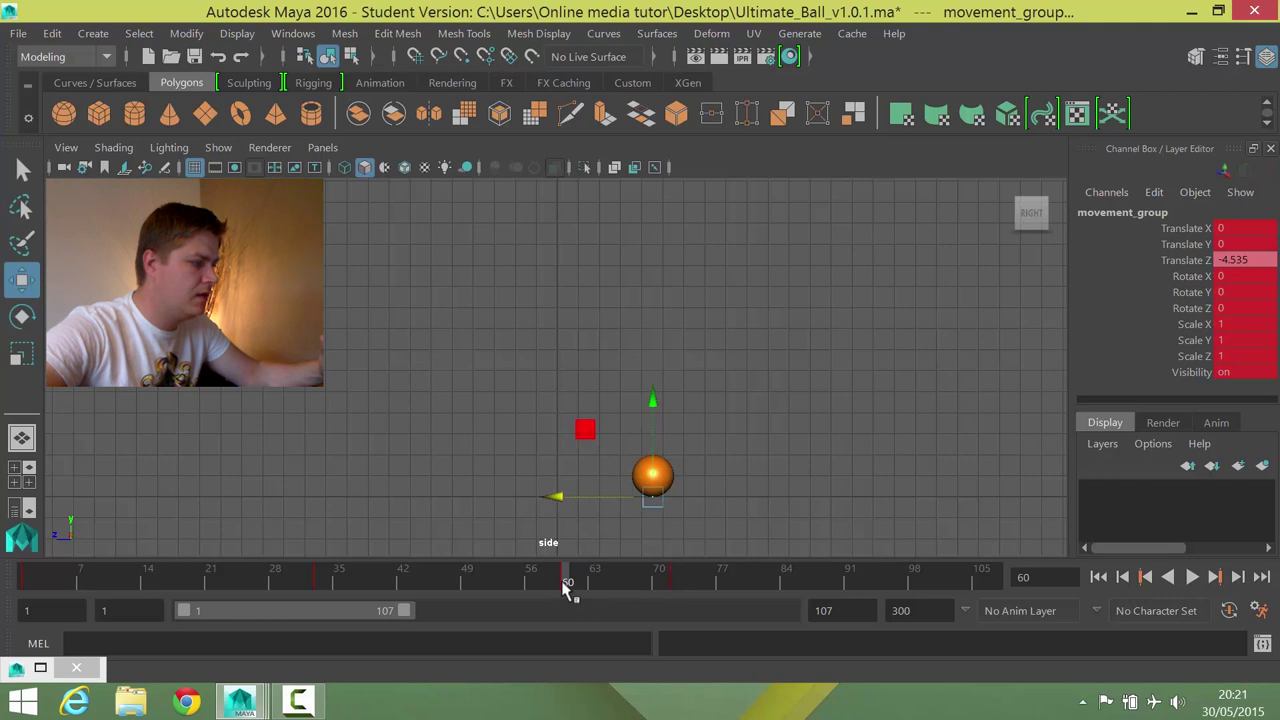
key("alt+v")
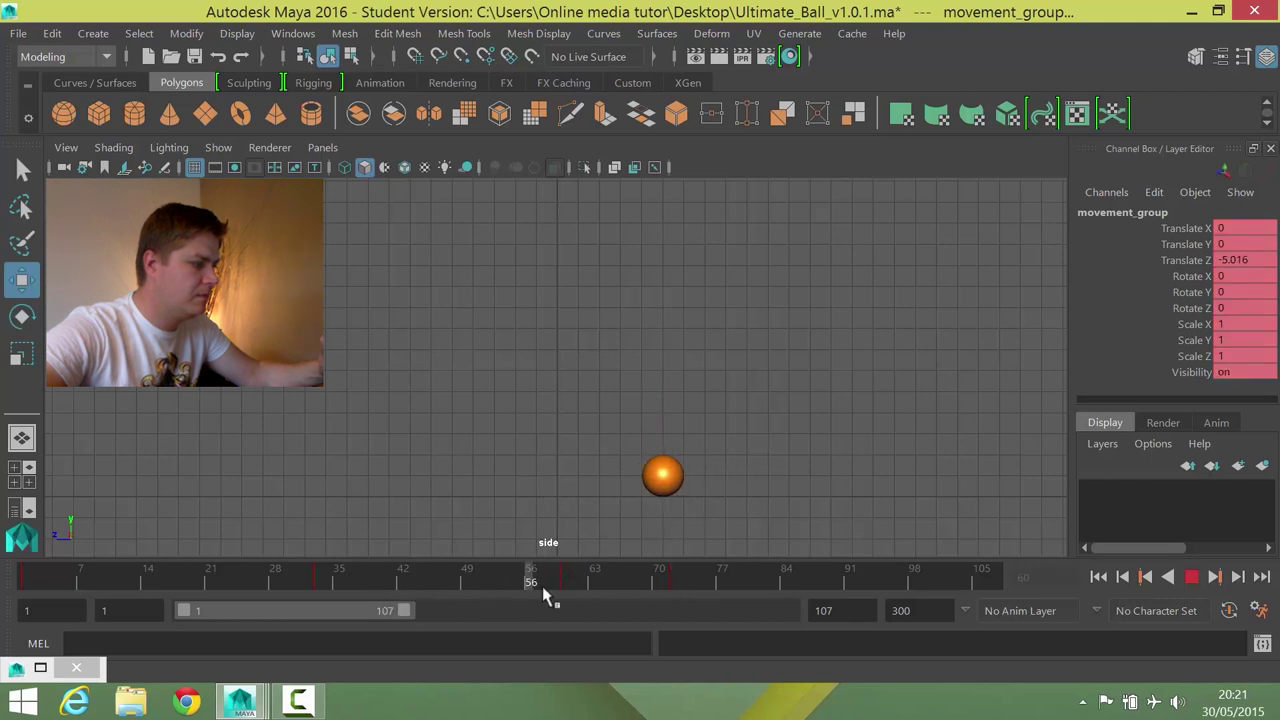
Delete the ball's key at frame 60 and replay the animation to check the change.
left_click(564, 576)
right_click(564, 576)
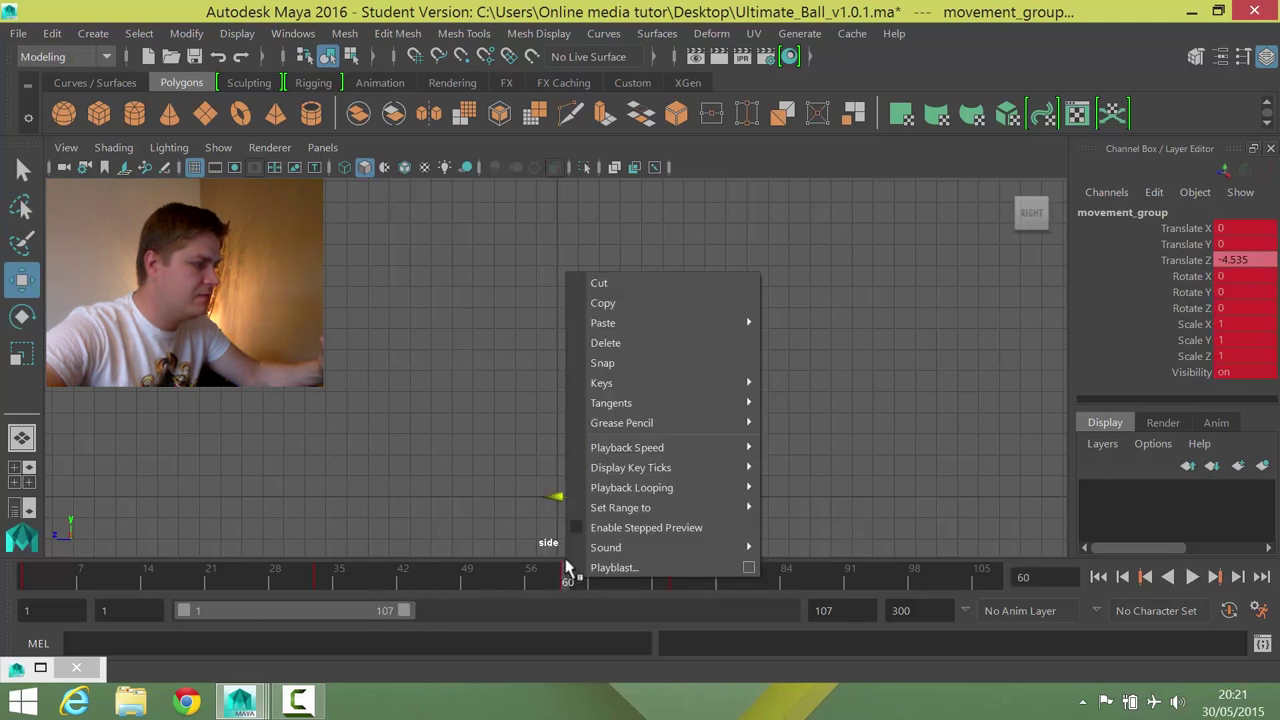
left_click(612, 343)
left_click(611, 580)
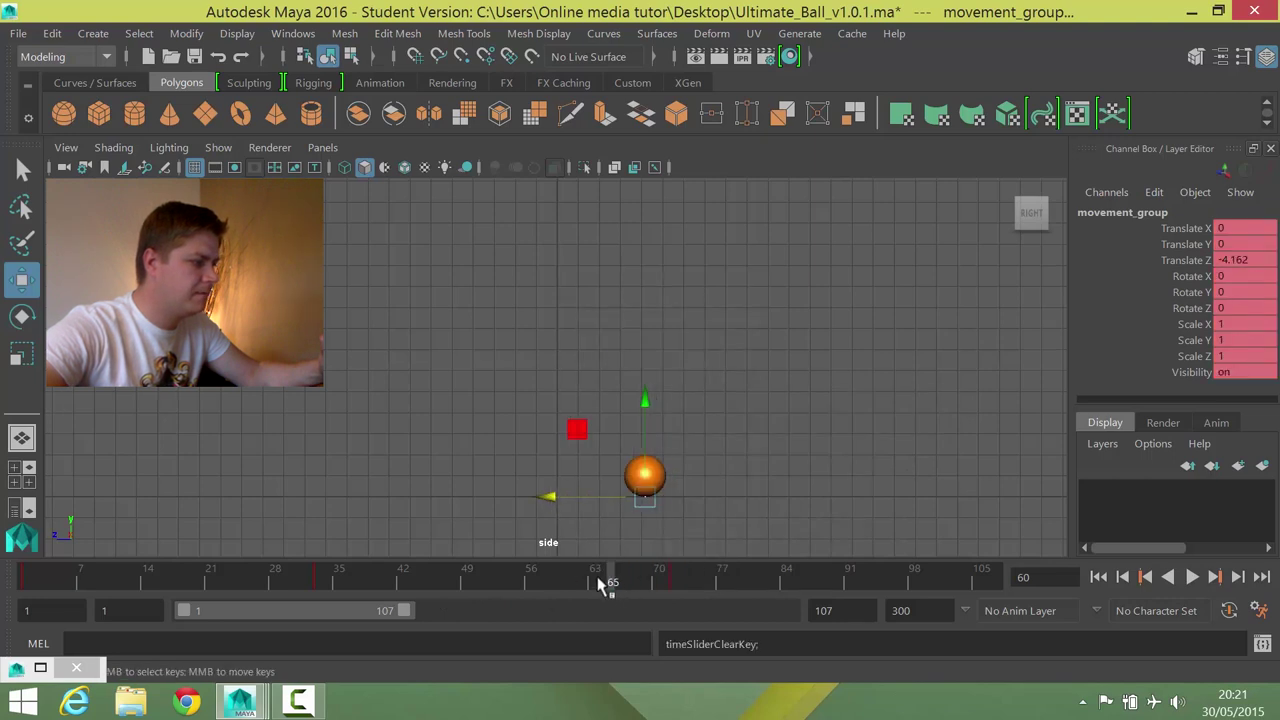
key("alt+v")
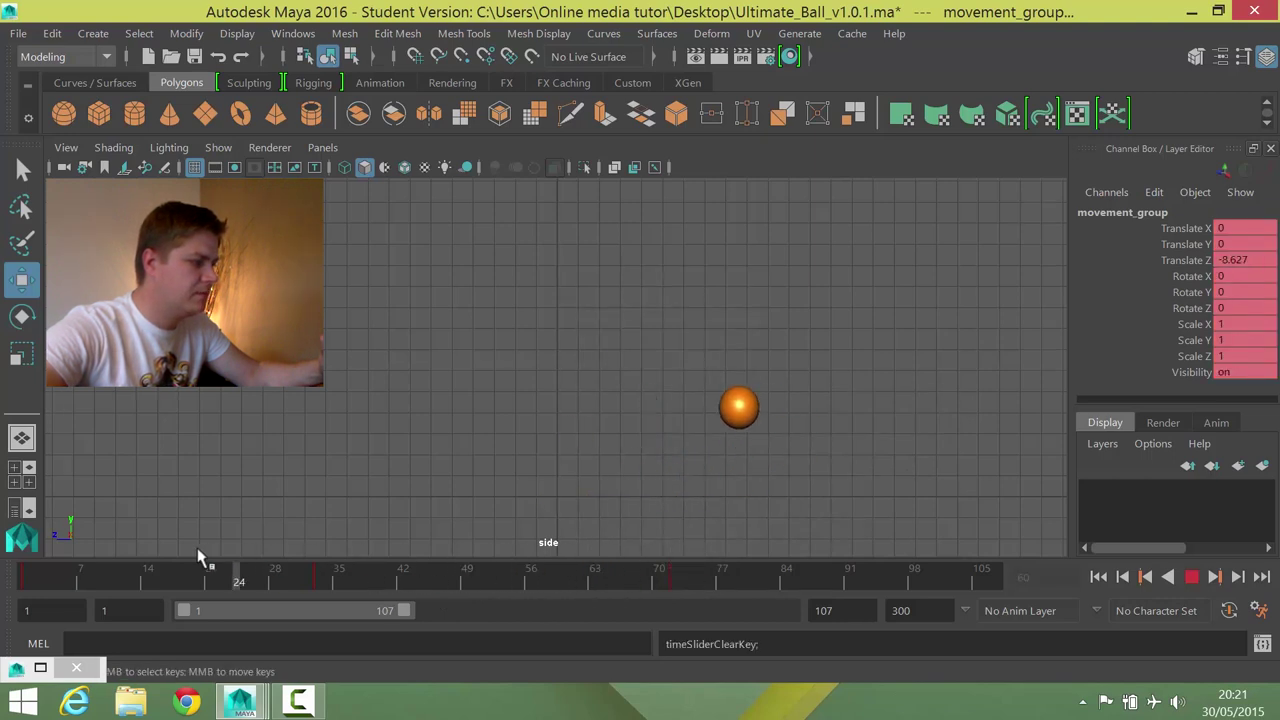
left_click(1194, 578)
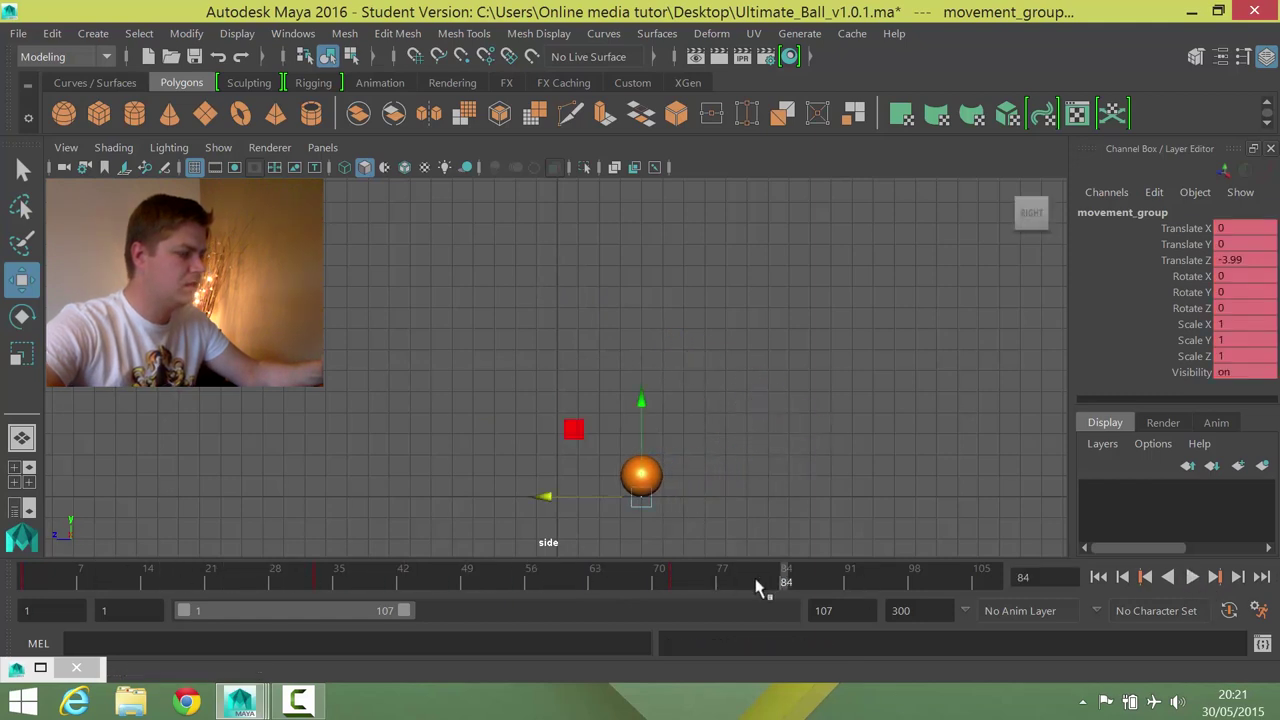
At frame 72, move movement_group to Translate Z -7.062, key it, and play back.
left_click(677, 582)
left_click_drag(546, 497, 609, 502)
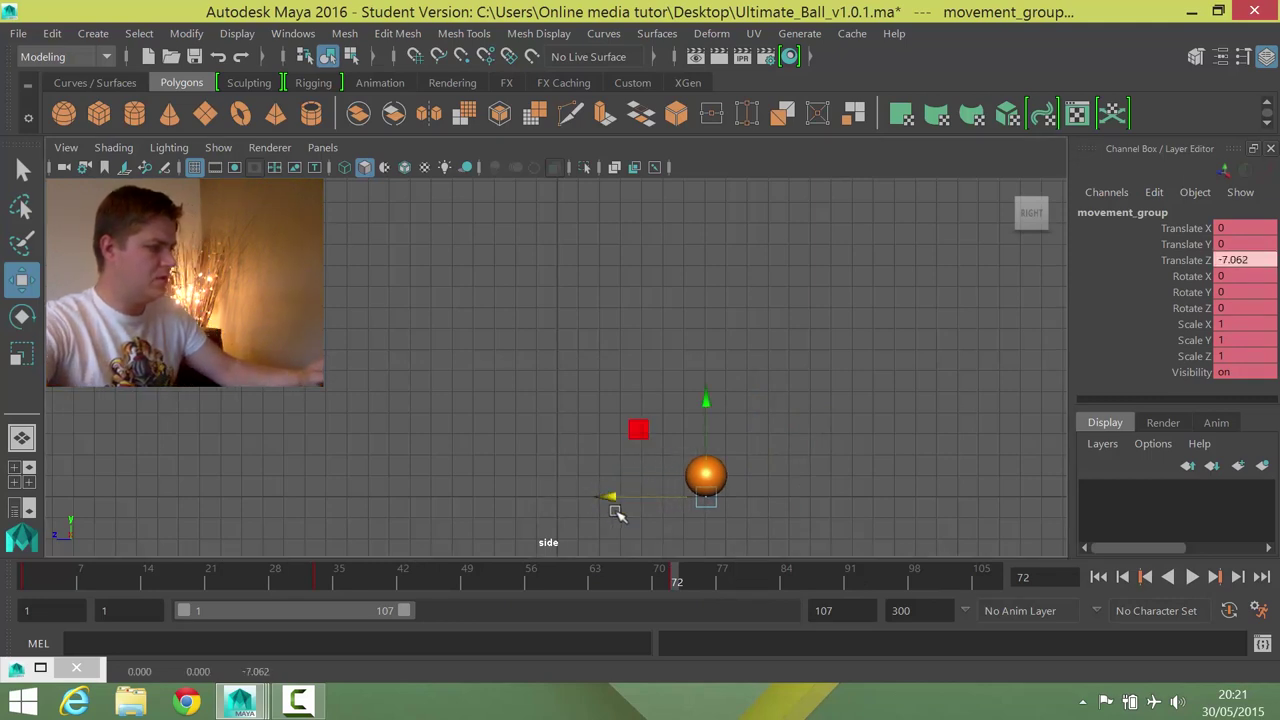
key("s")
key("alt+v")
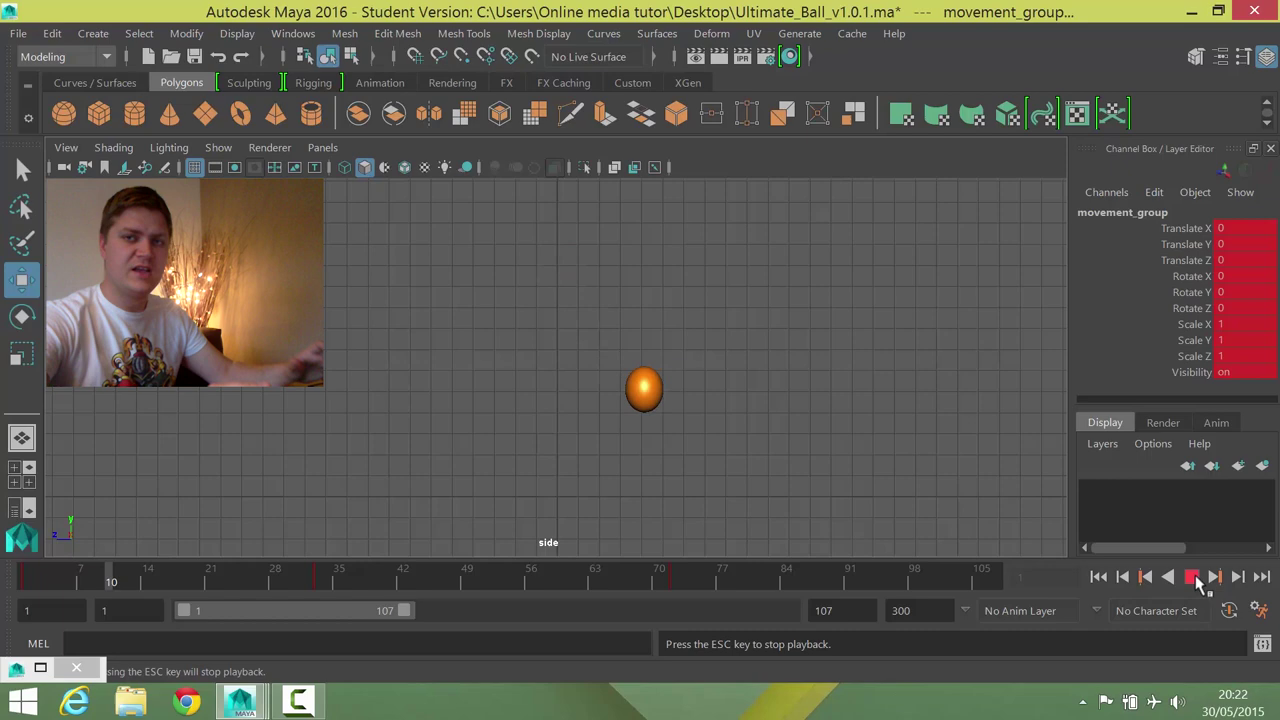
Stop playback at frame 44 and inspect movement_group's Translate Z curve before closing the editor.
left_click(1193, 579)
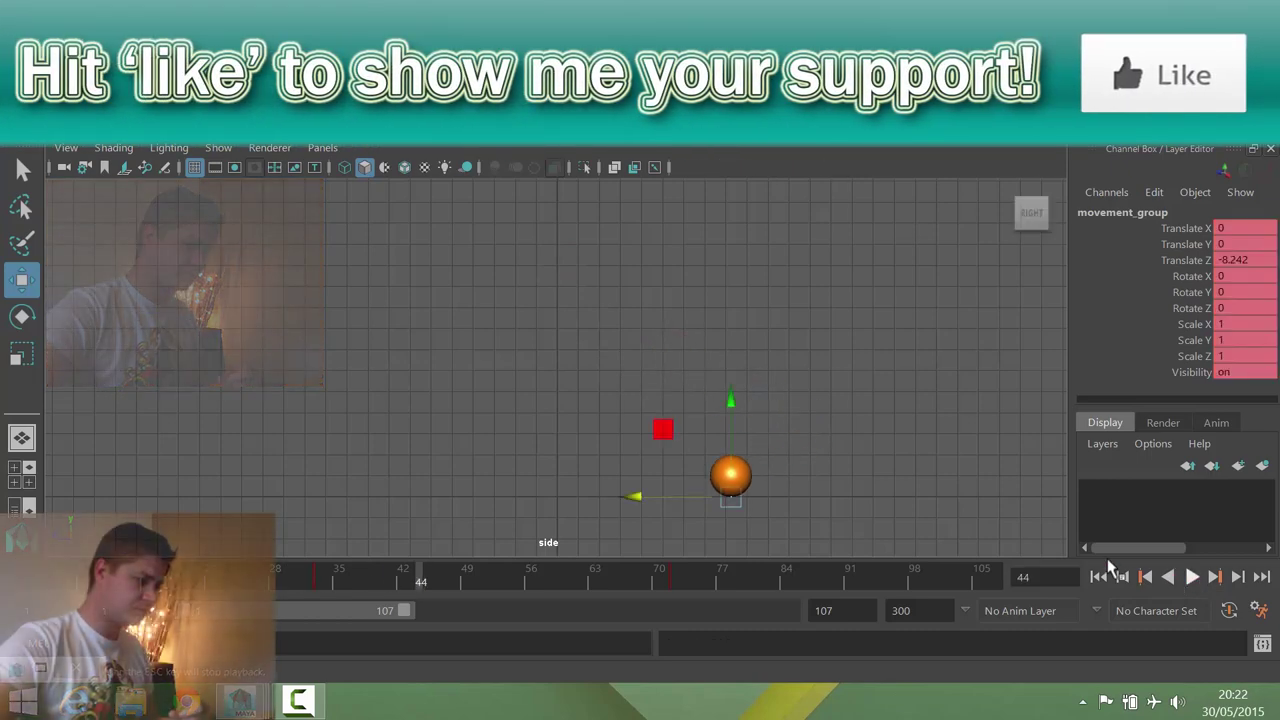
key("alt+Tab")
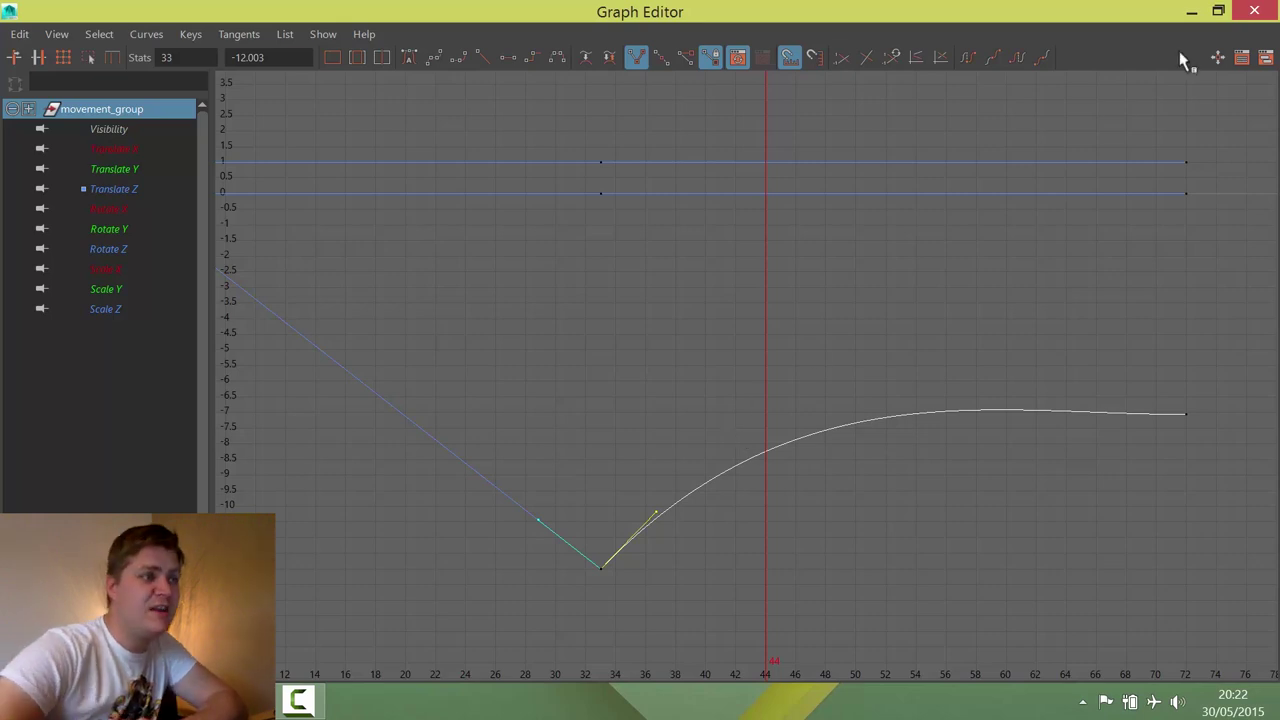
left_click(1190, 14)
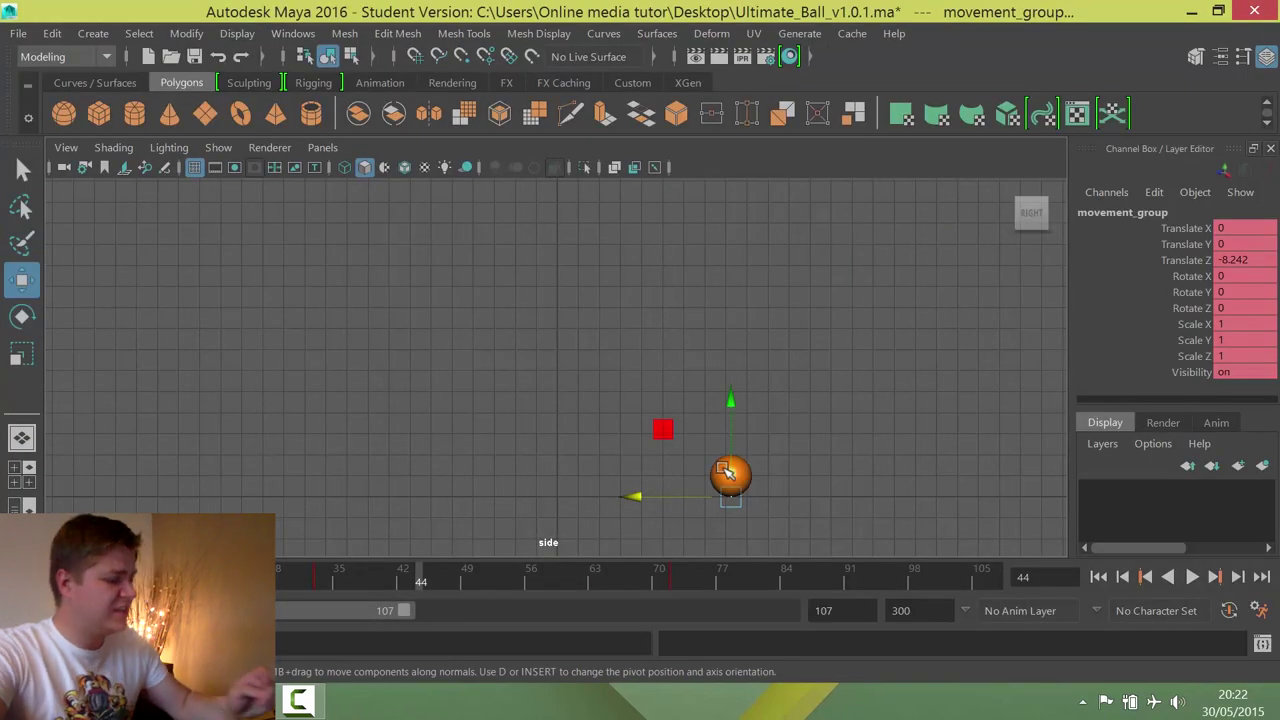
At frame 33, move the new cube along Z to -13.935 behind the ball.
key("space")
key("space")
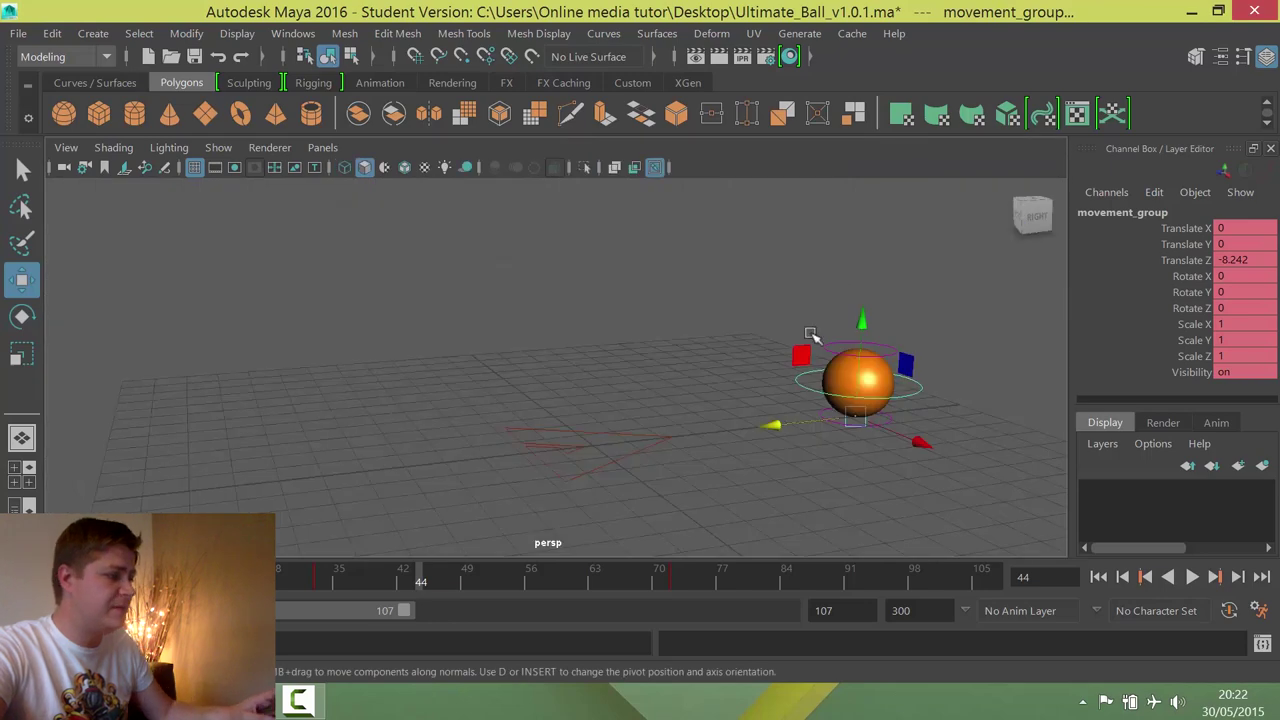
left_click_drag(420, 598, 320, 588)
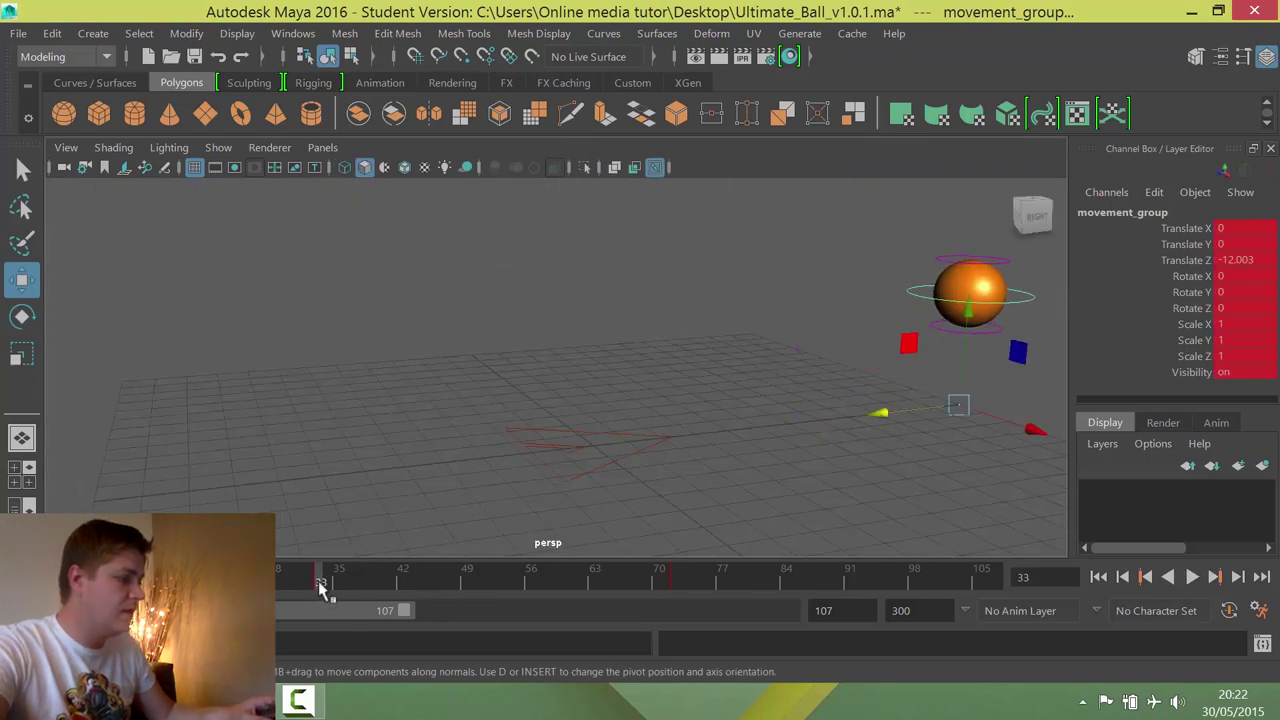
key("space")
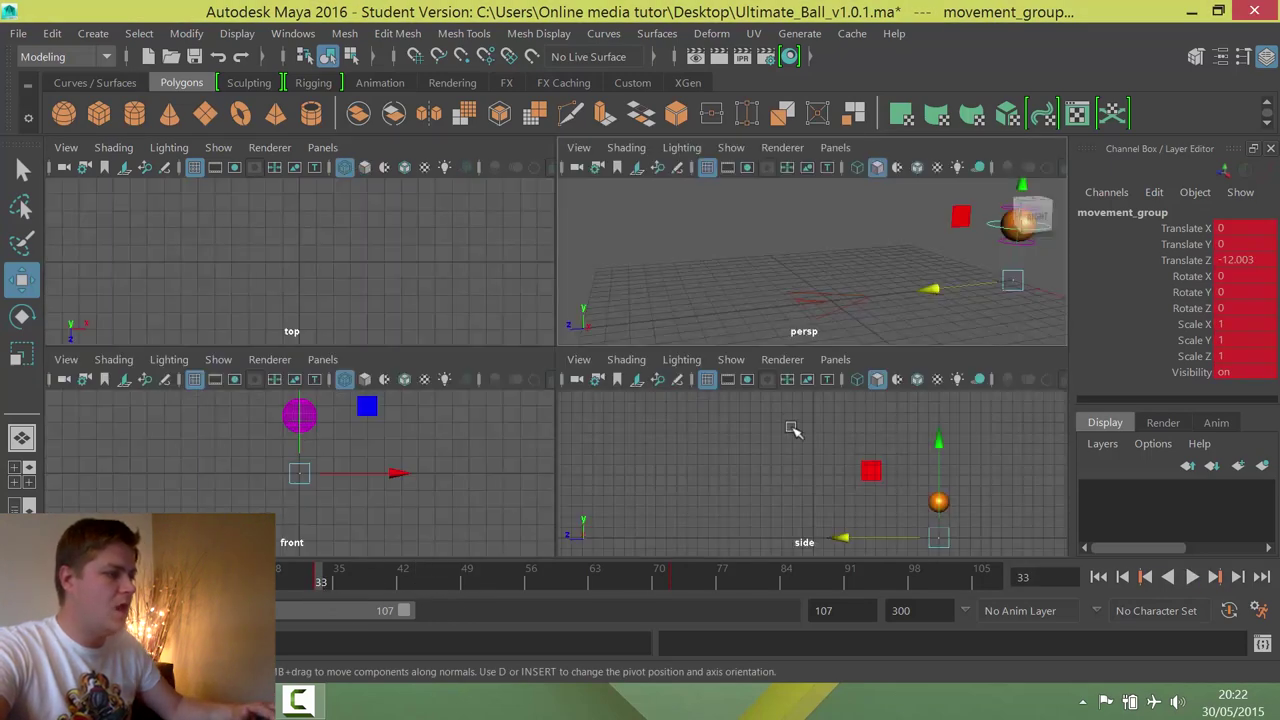
key("space")
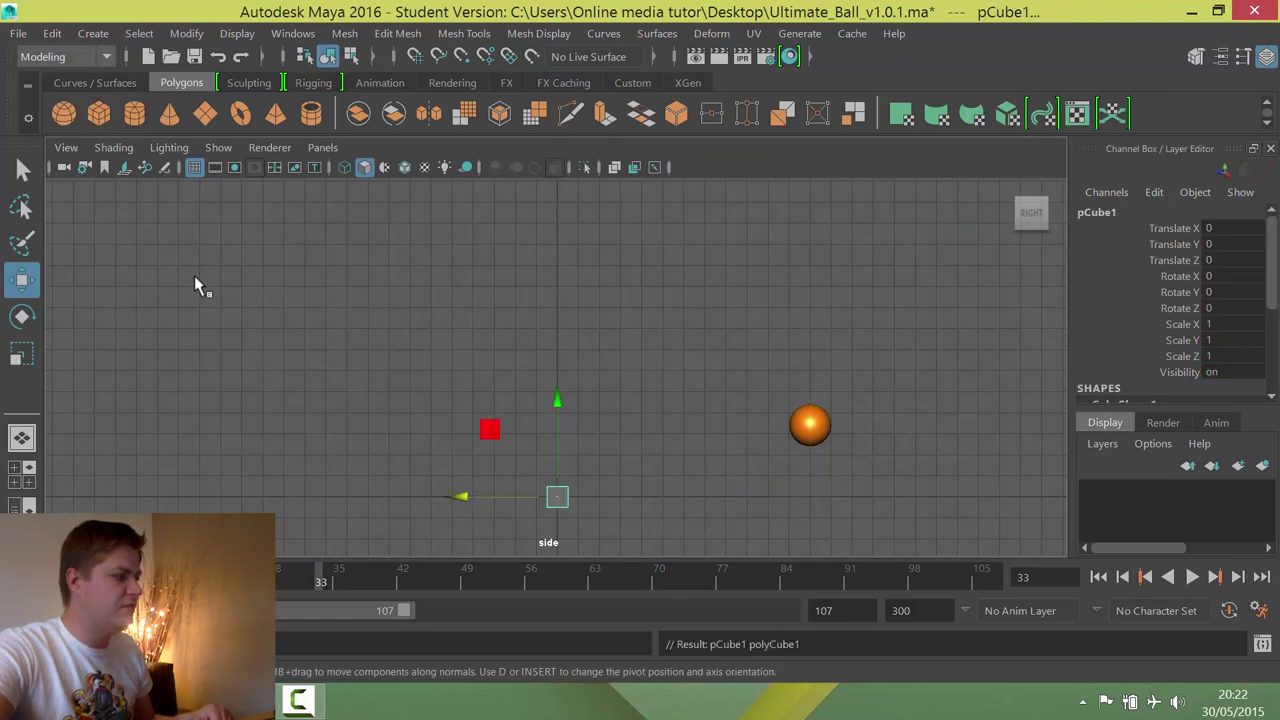
left_click_drag(456, 499, 748, 481)
Scale the cube into a tall, wide wall: Y 10.585 and X 25.594.
key("r")
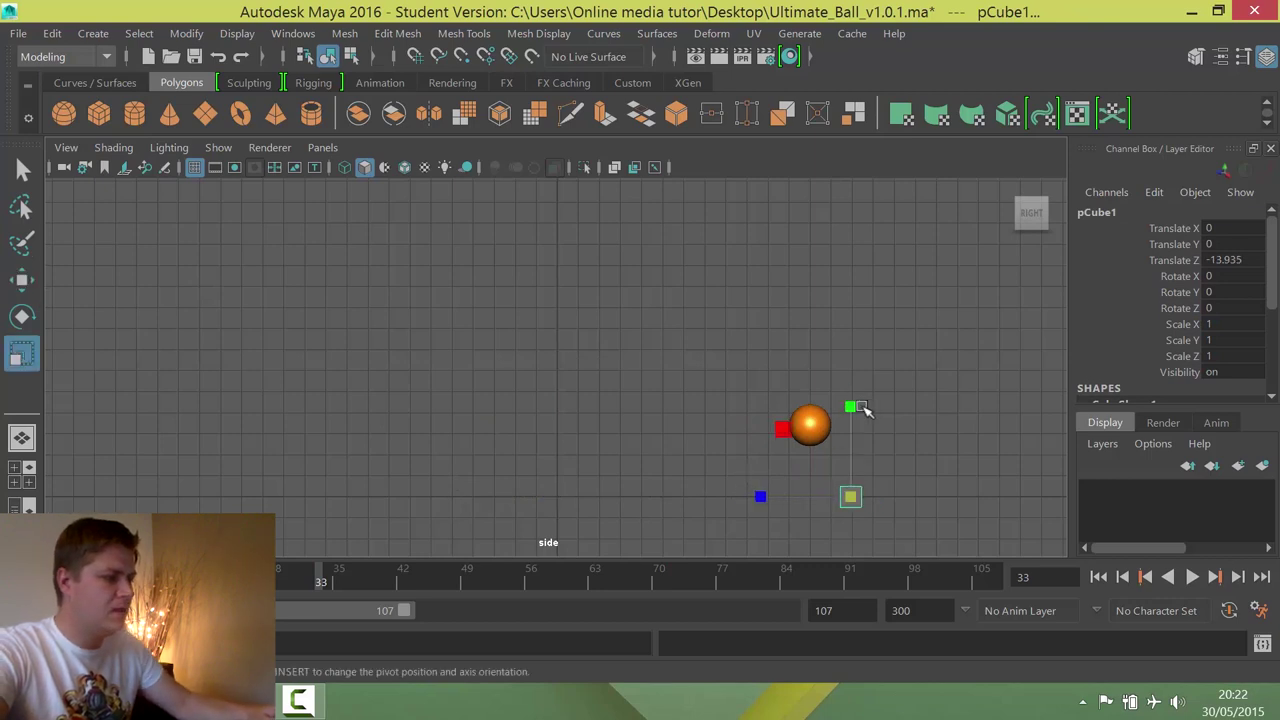
left_click_drag(850, 405, 851, 216)
key("w")
key("r")
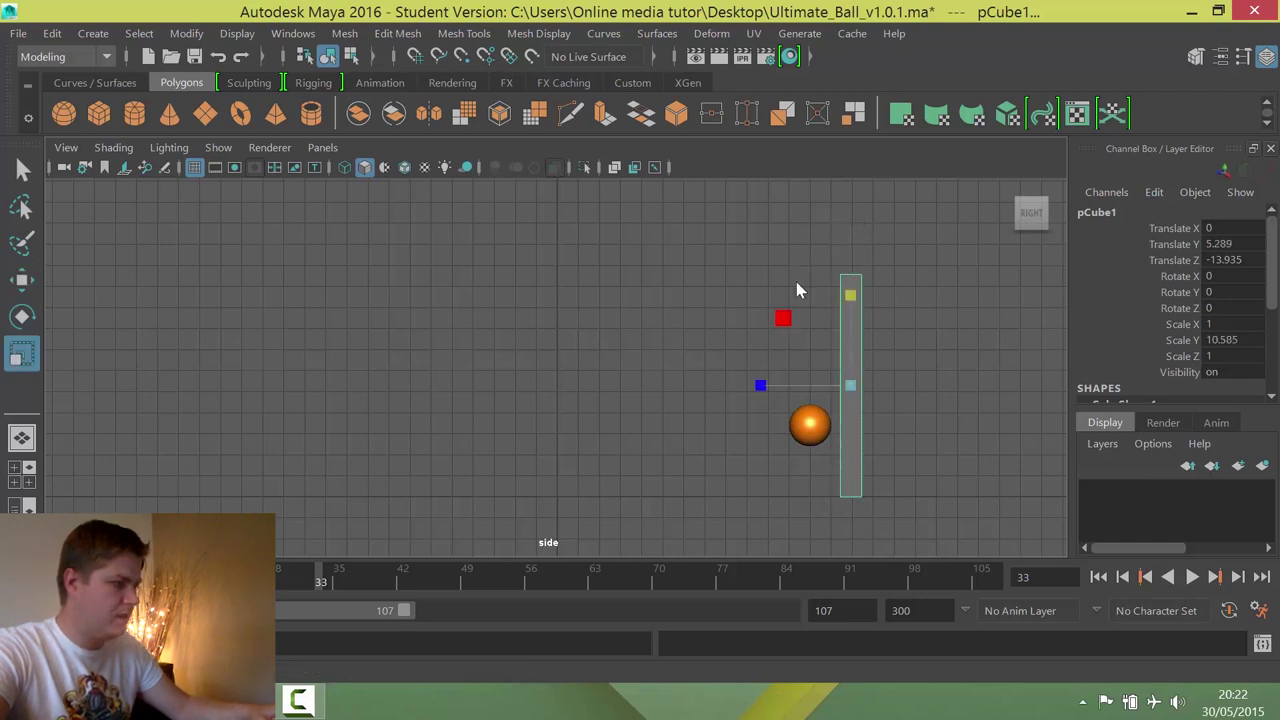
key("space")
key("space")
left_click_drag(886, 277, 1057, 304, "alt")
left_click_drag(897, 354, 885, 414, "alt")
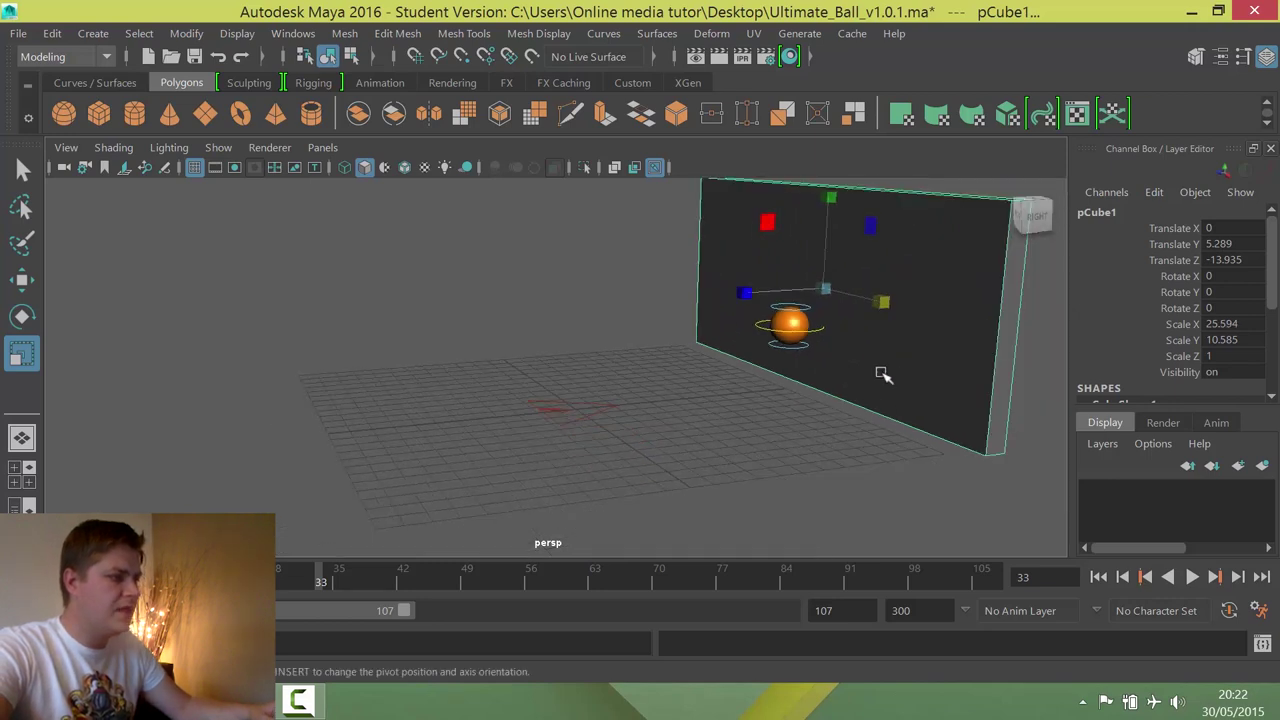
right_click_drag(883, 374, 870, 110)
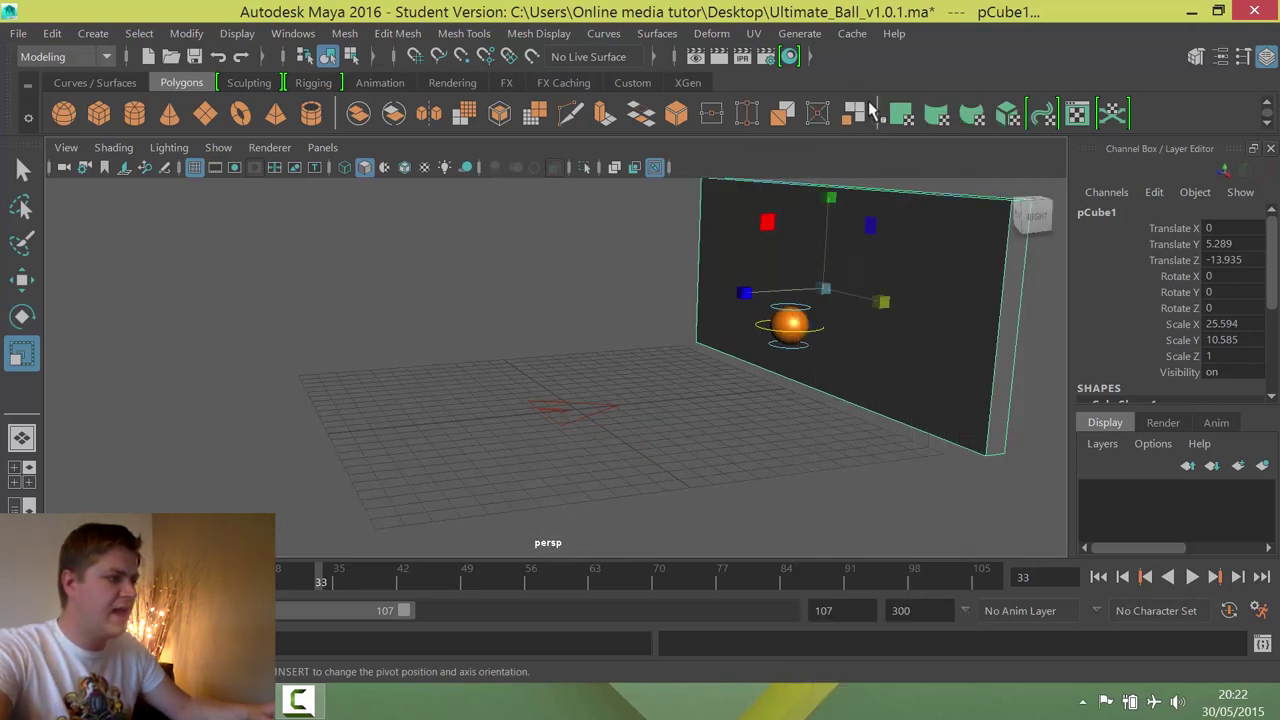
Extrude the wall's bottom edge and pull it toward the camera into a floor, then deselect.
left_click(903, 420)
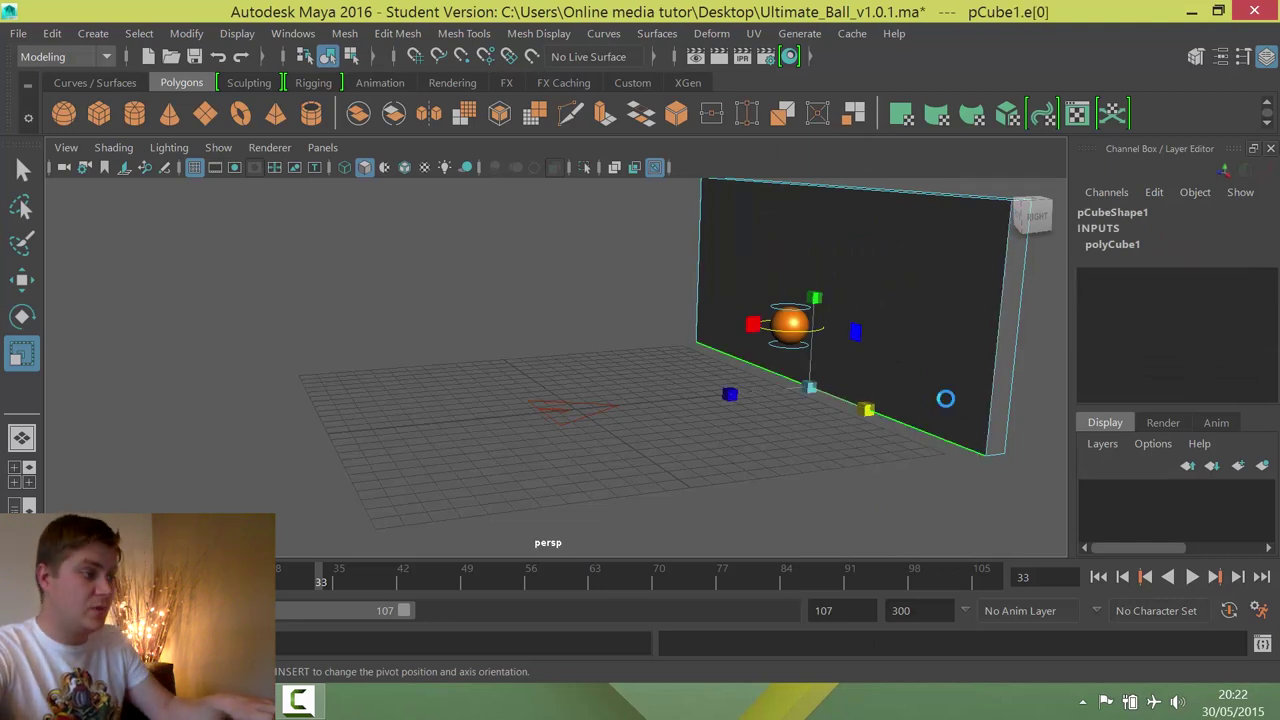
key("ctrl+e")
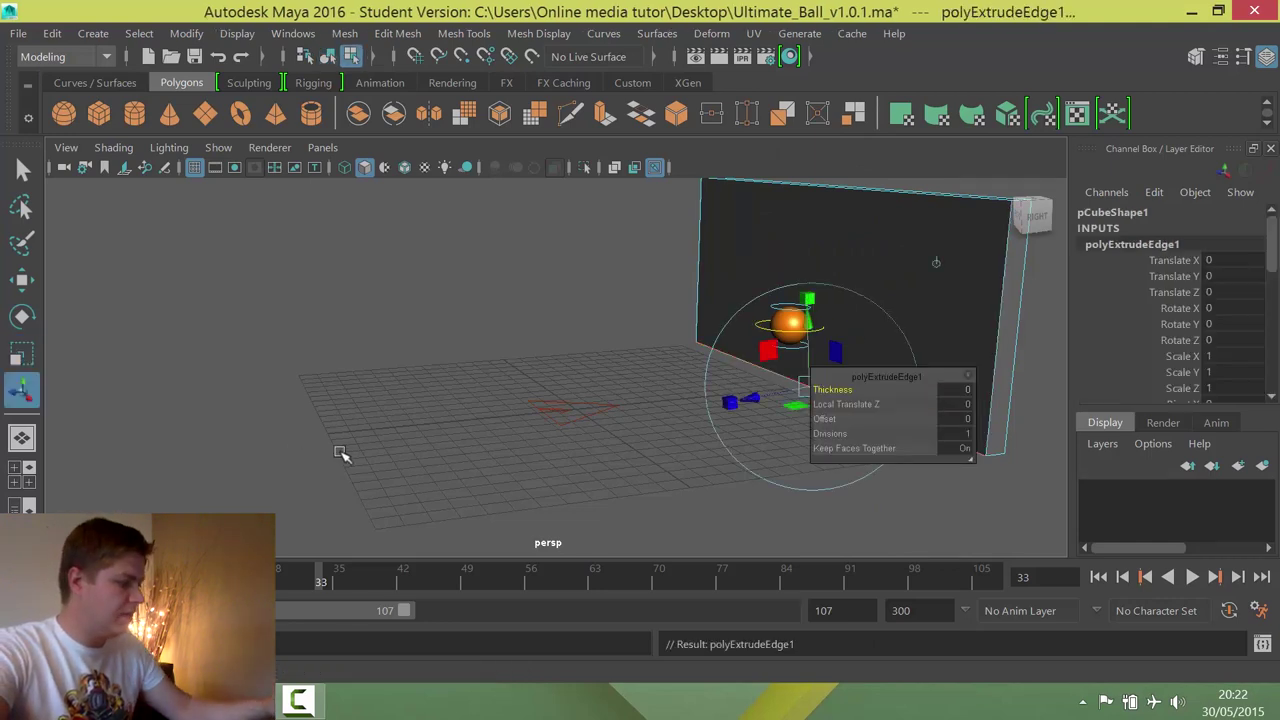
key("w")
middle_click_drag(725, 393, 213, 507)
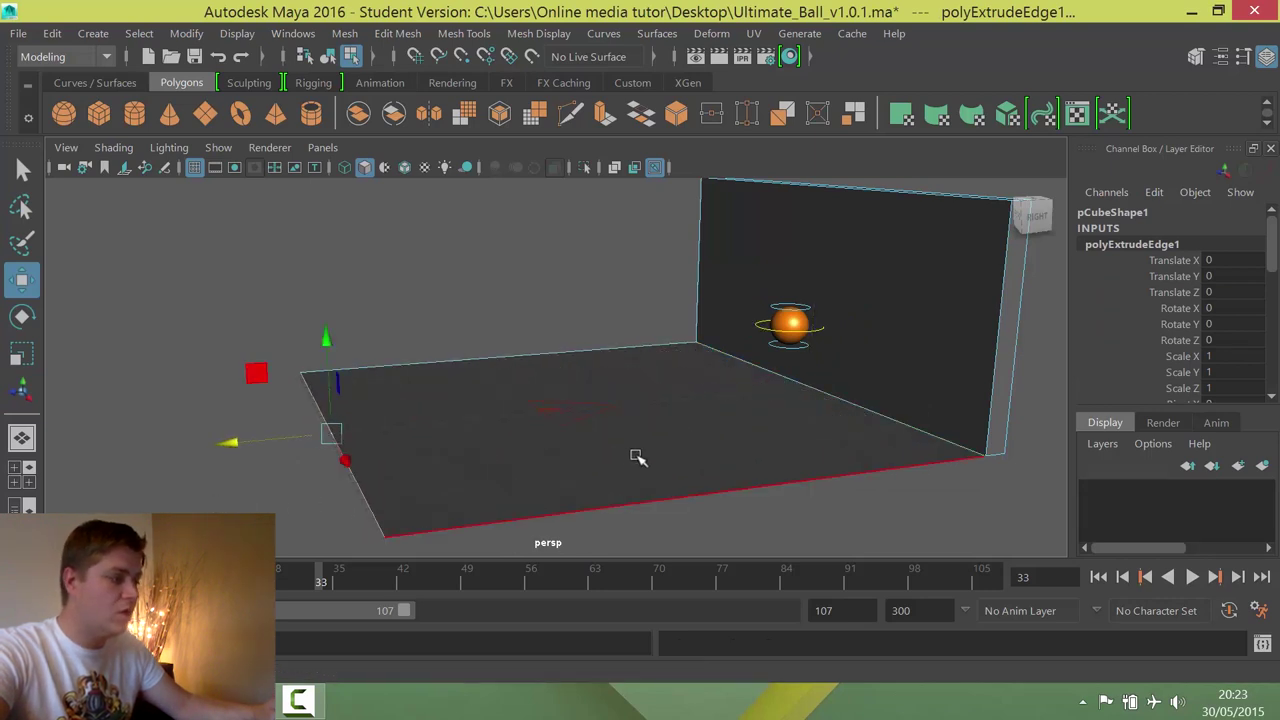
right_click_drag(637, 457, 720, 130)
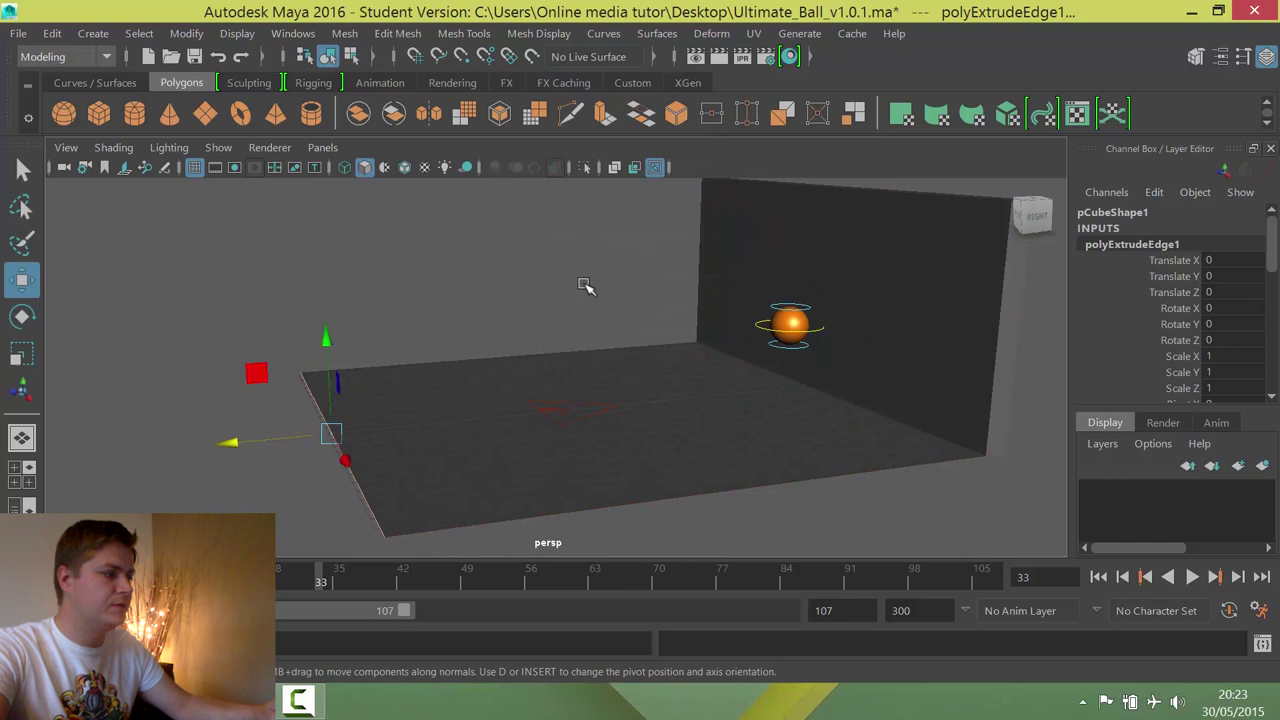
left_click(660, 330)
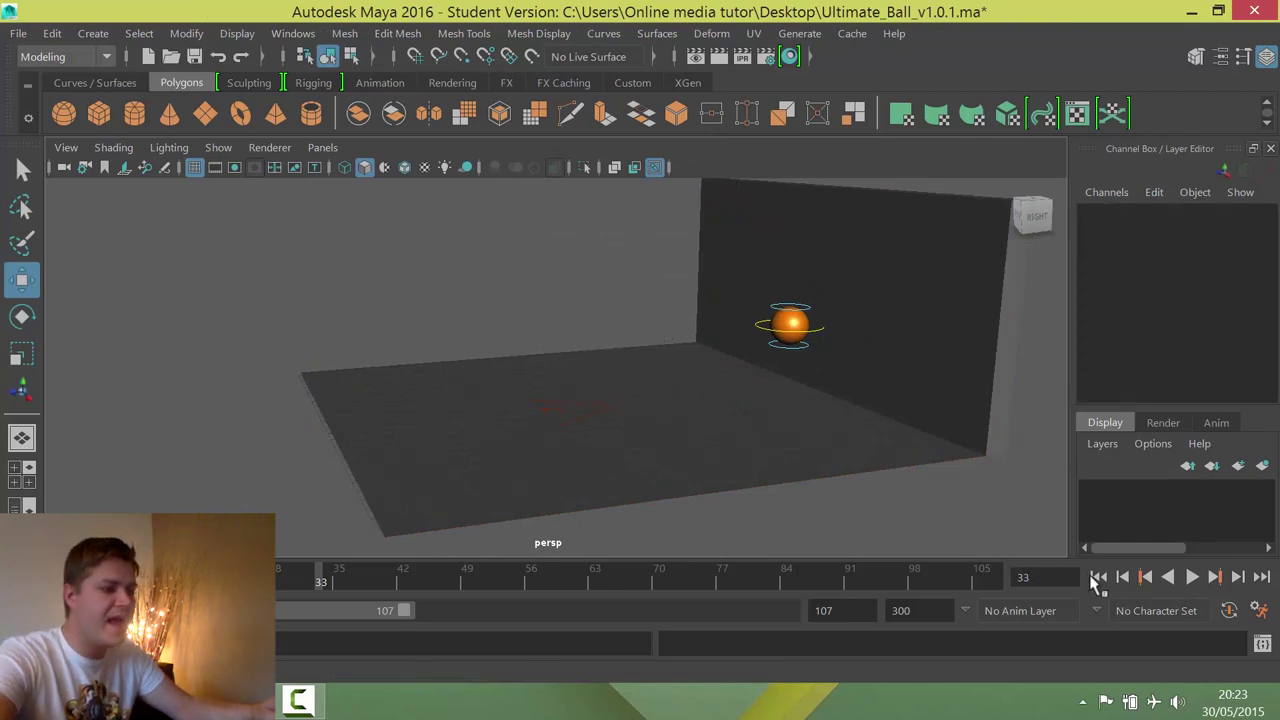
Play the animation from the start, then hide NURBS Curves in the viewport Show menu.
left_click(1097, 578)
left_click(1191, 578)
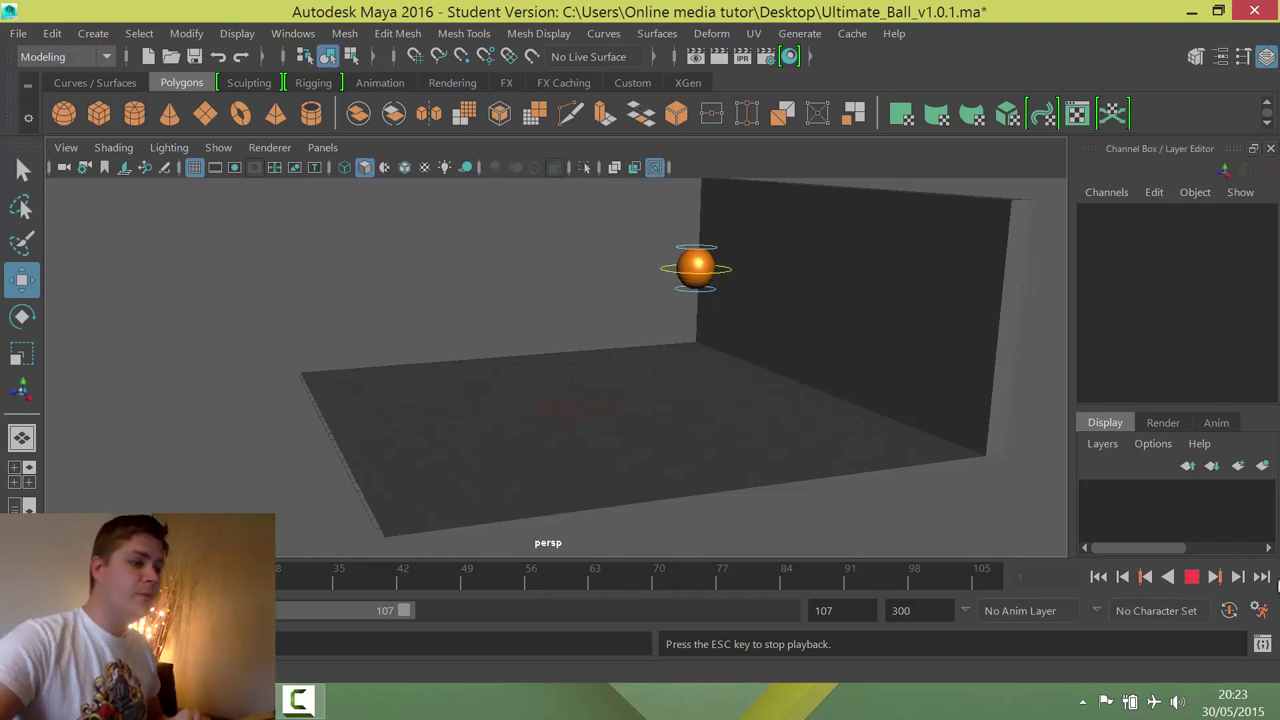
key("Escape")
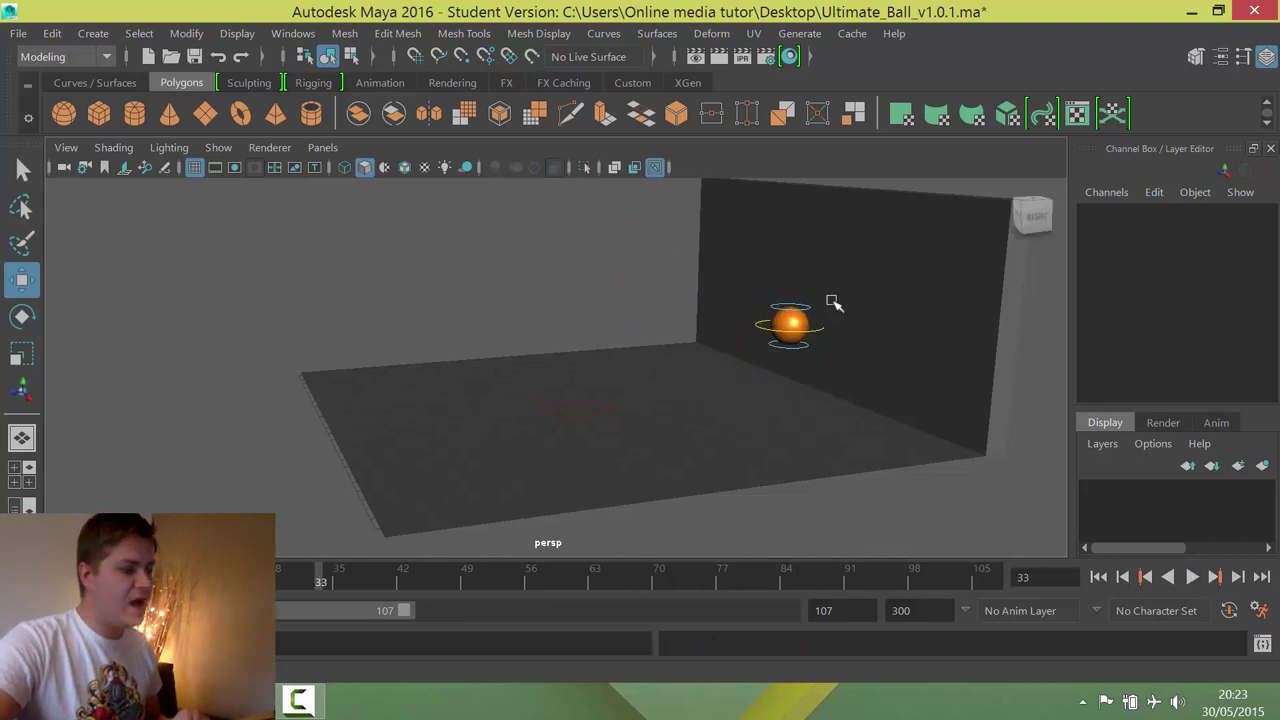
left_click(218, 148)
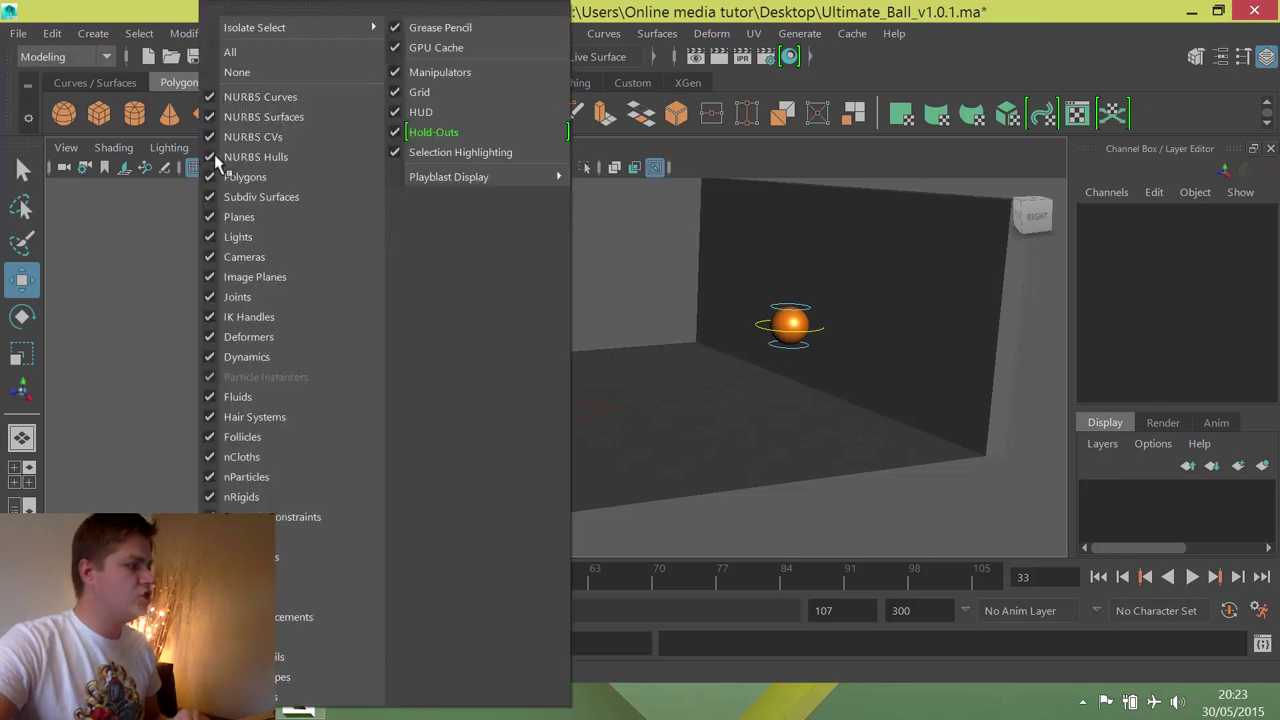
left_click(252, 97)
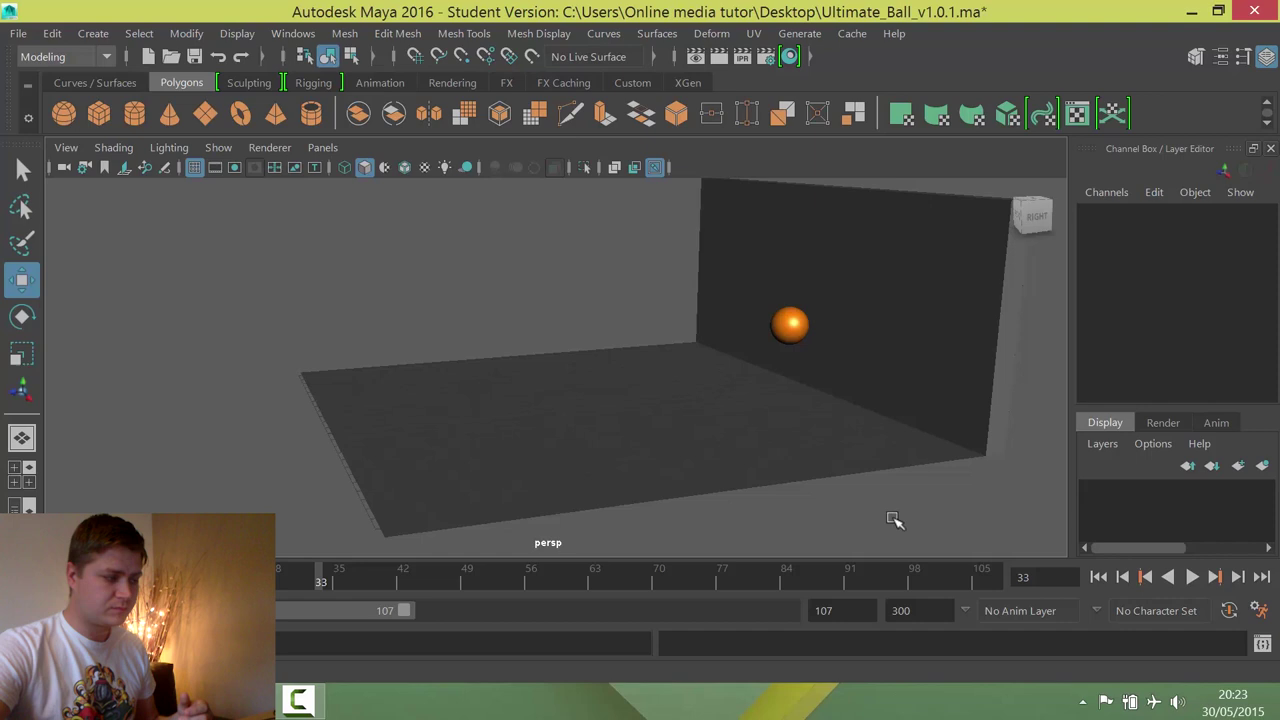
At frame 33, slide the wall pCube1 along Z to -13.464 to meet the ball.
left_click_drag(760, 372, 707, 356, "alt")
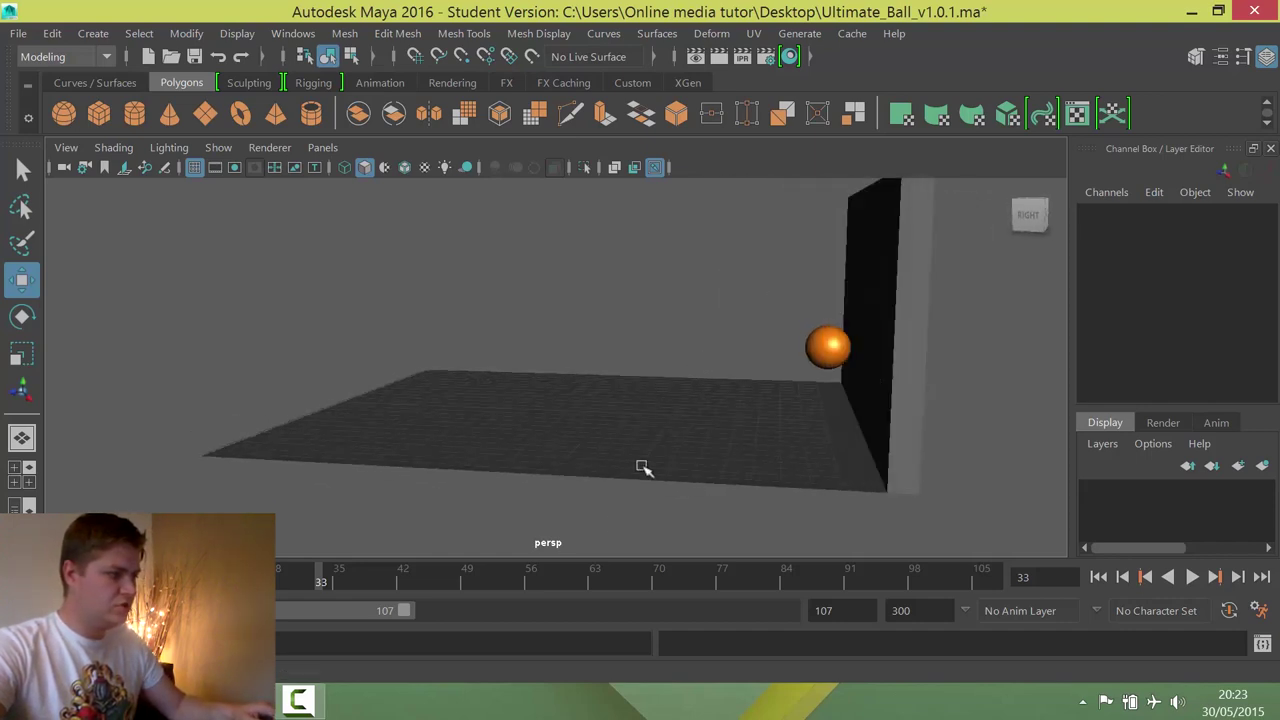
left_click_drag(473, 590, 320, 560)
left_click_drag(545, 470, 553, 469, "alt")
left_click(866, 346)
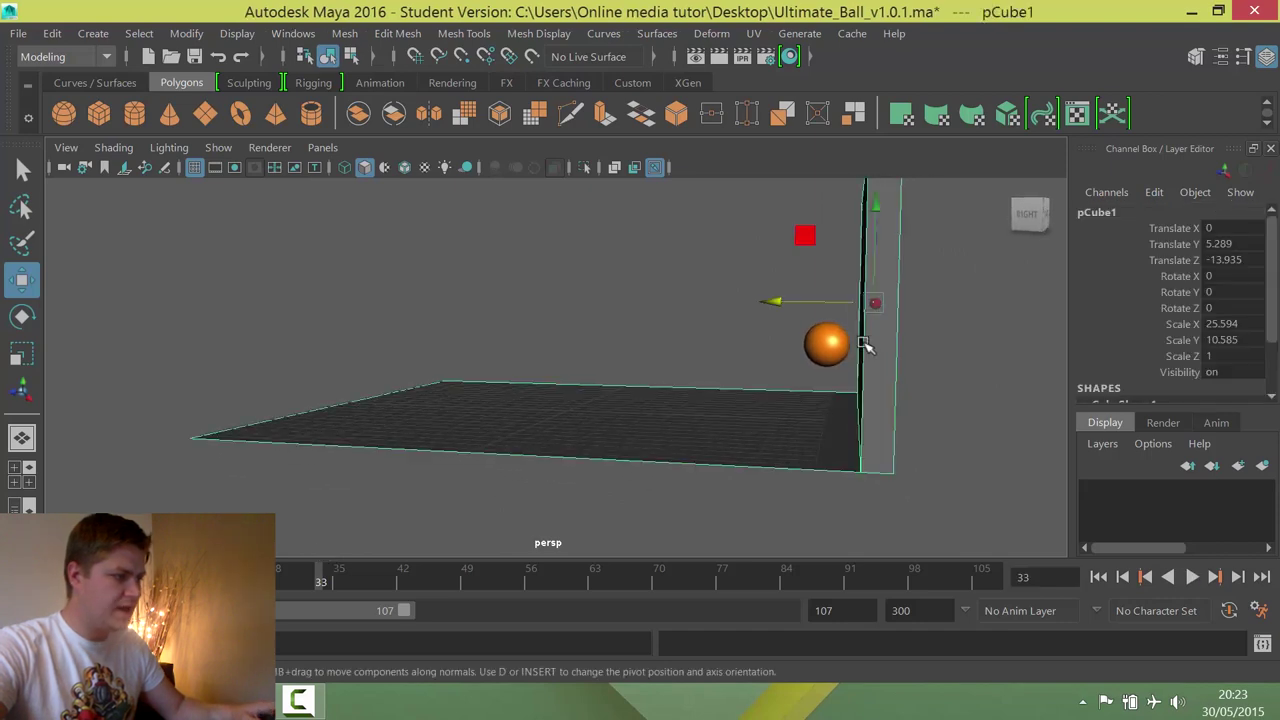
left_click_drag(772, 300, 762, 303)
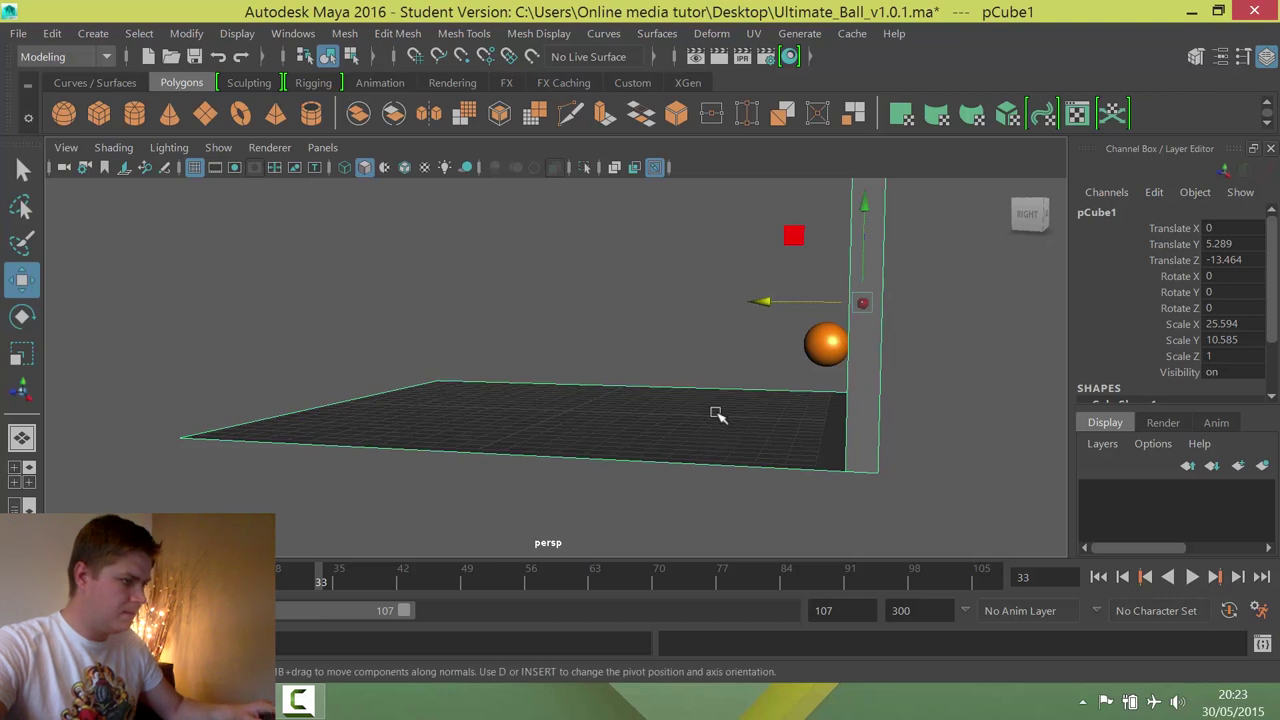
Replay the bounce against the moved wall, stopping at frame 73.
mouse_move(717, 413)
left_mouse_down("alt")
mouse_move(709, 406)
mouse_move(741, 419)
left_mouse_up("alt")
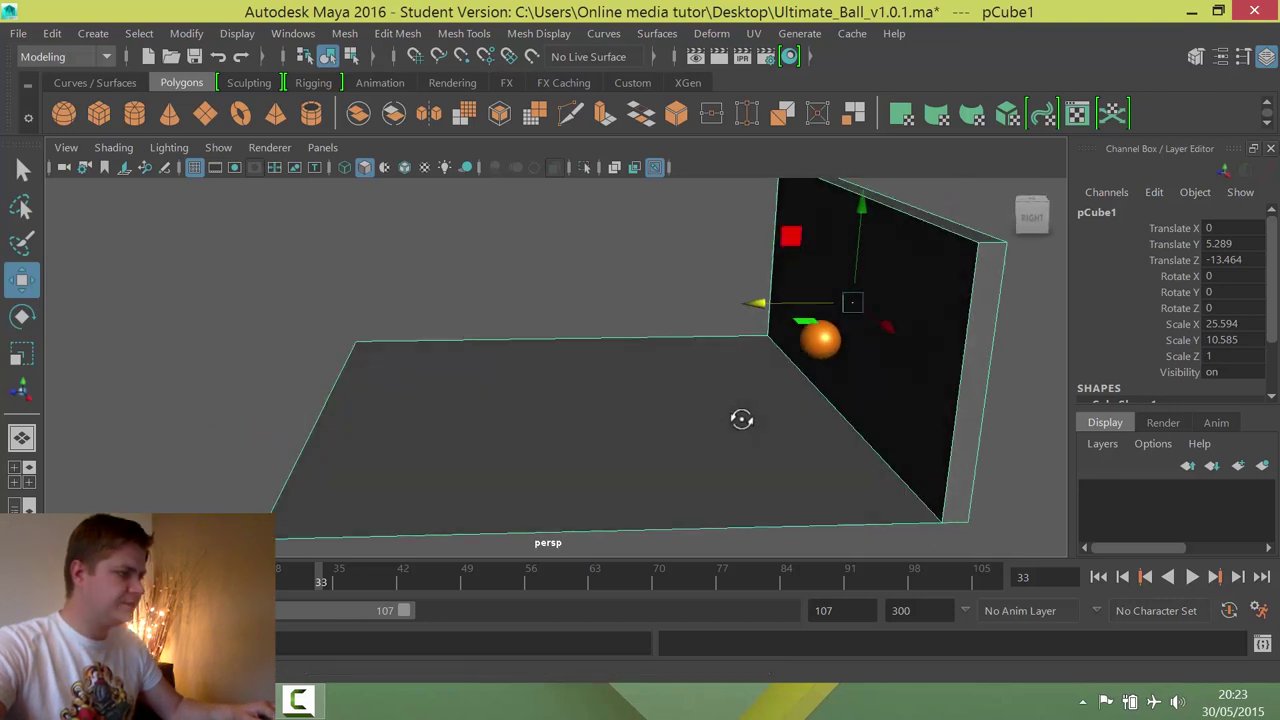
left_click(1192, 577)
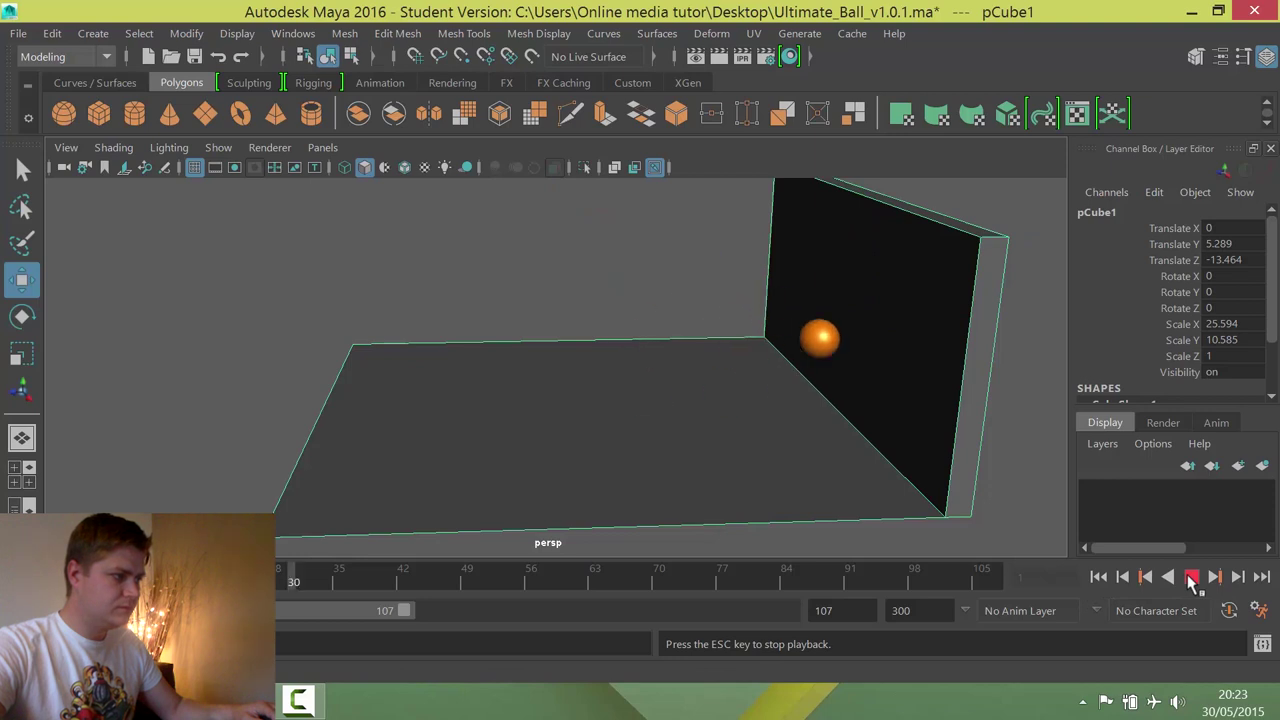
left_click(1191, 578)
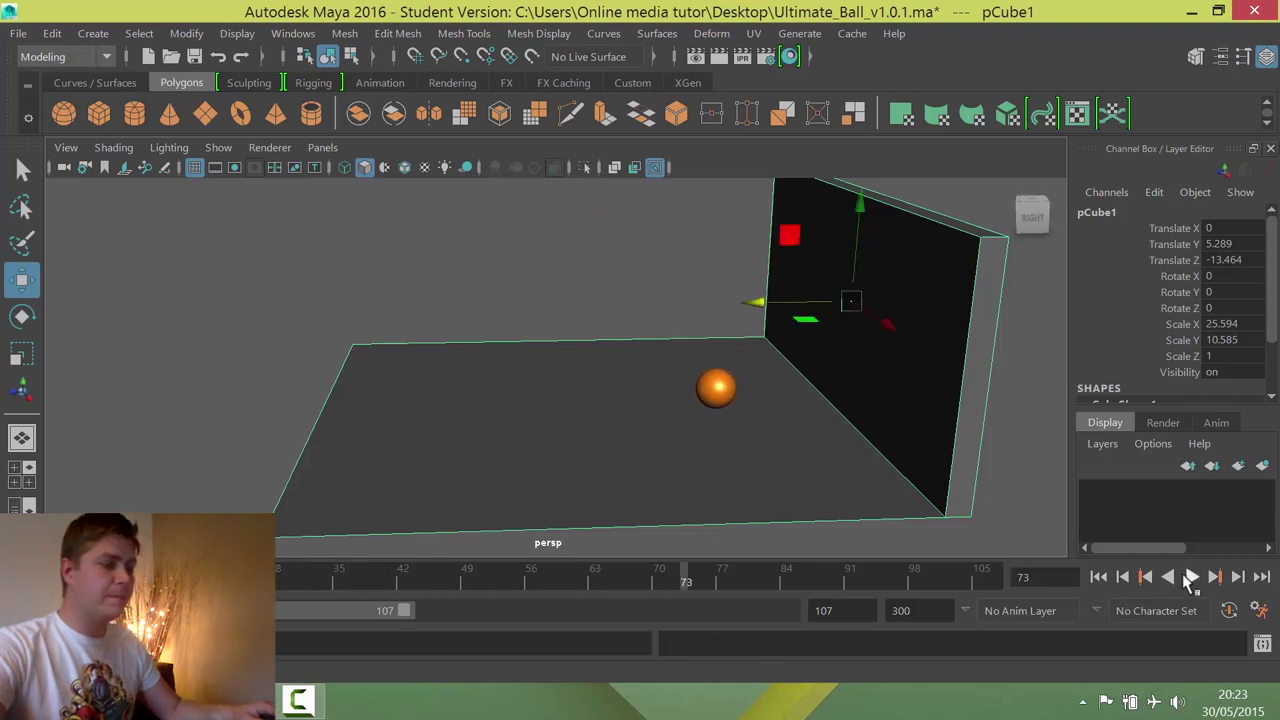